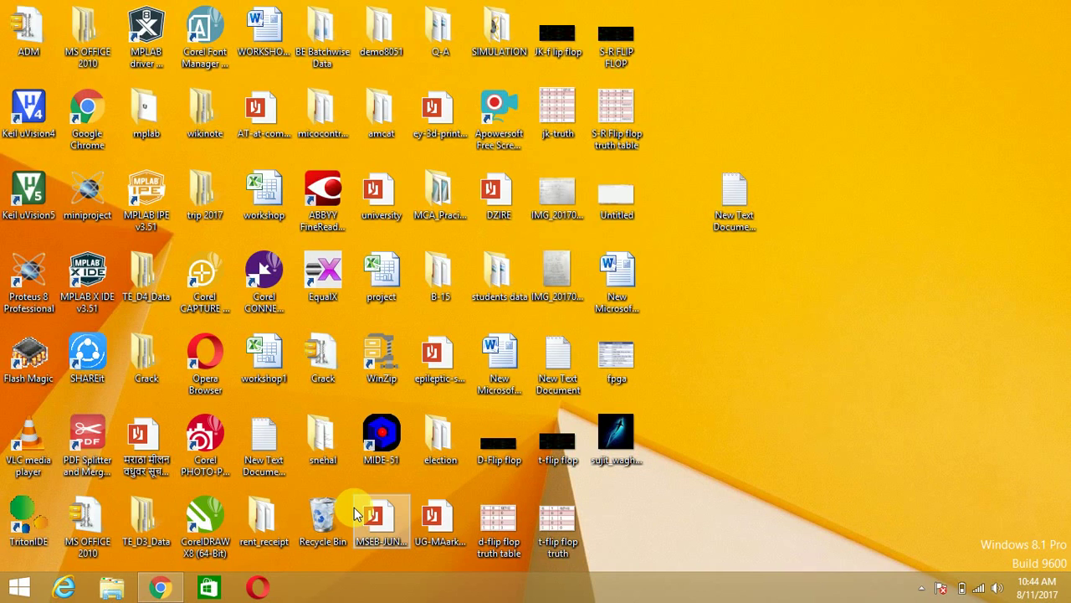
Open Proteus 8 Professional and start a new project named 7-SEGMENT-DISPLAY
double_click(374, 518)
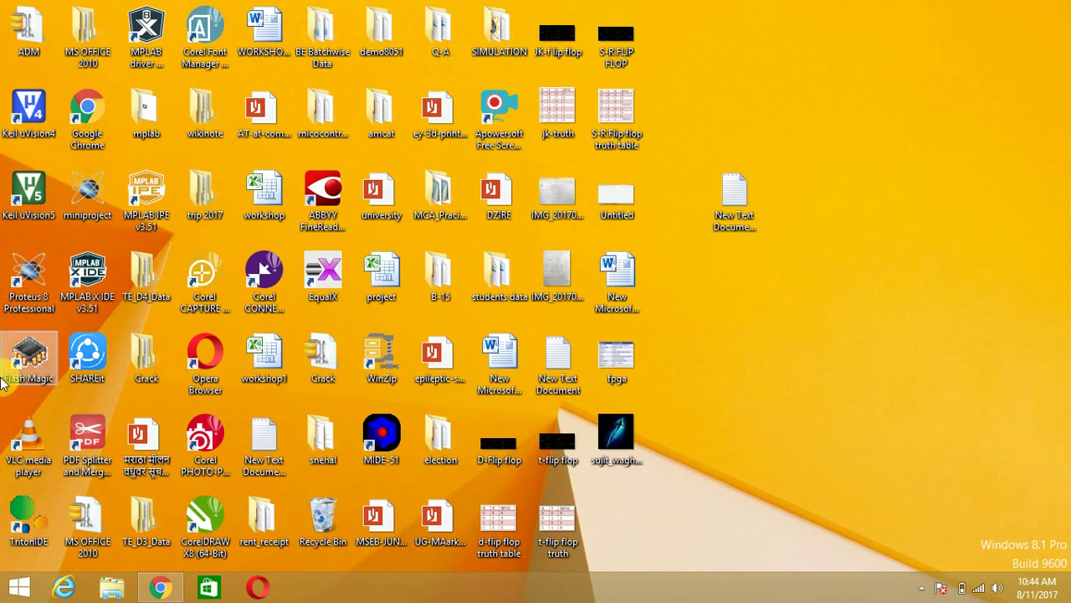
double_click(38, 286)
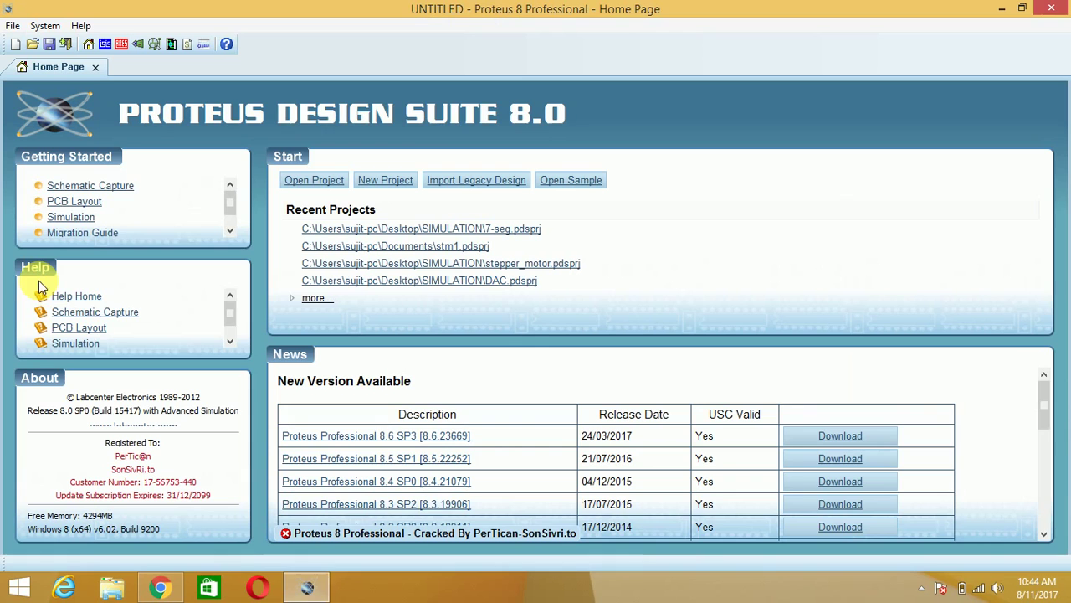
click(13, 26)
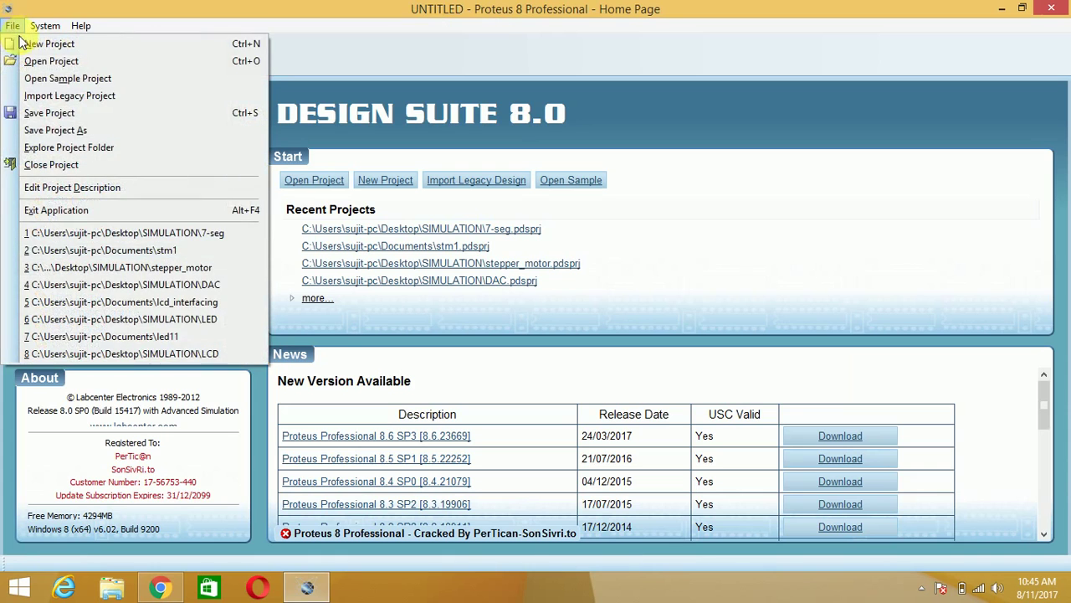
click(24, 42)
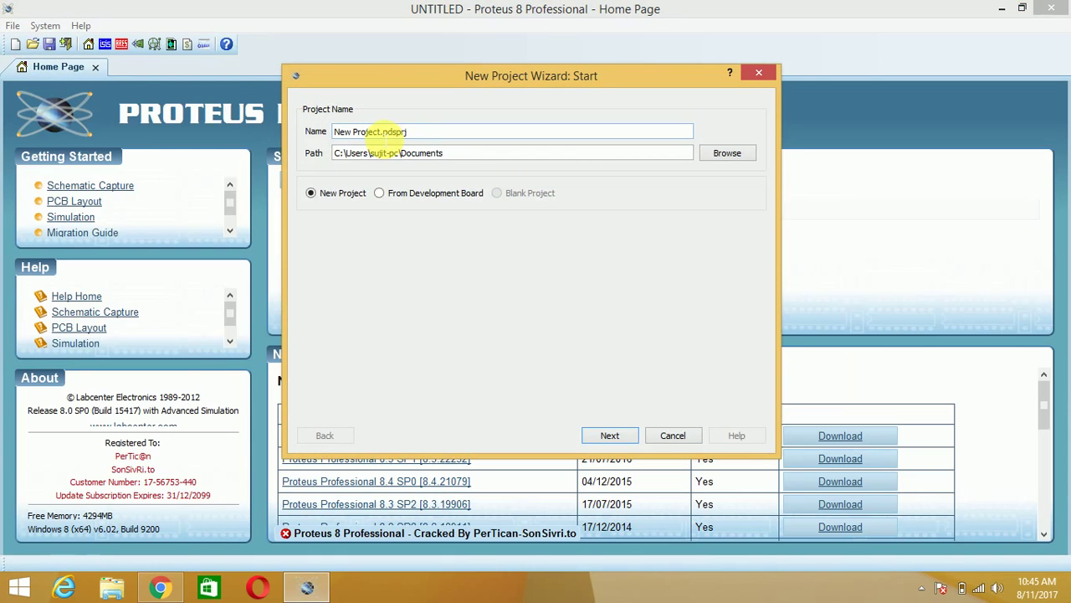
drag(380, 134, 337, 149)
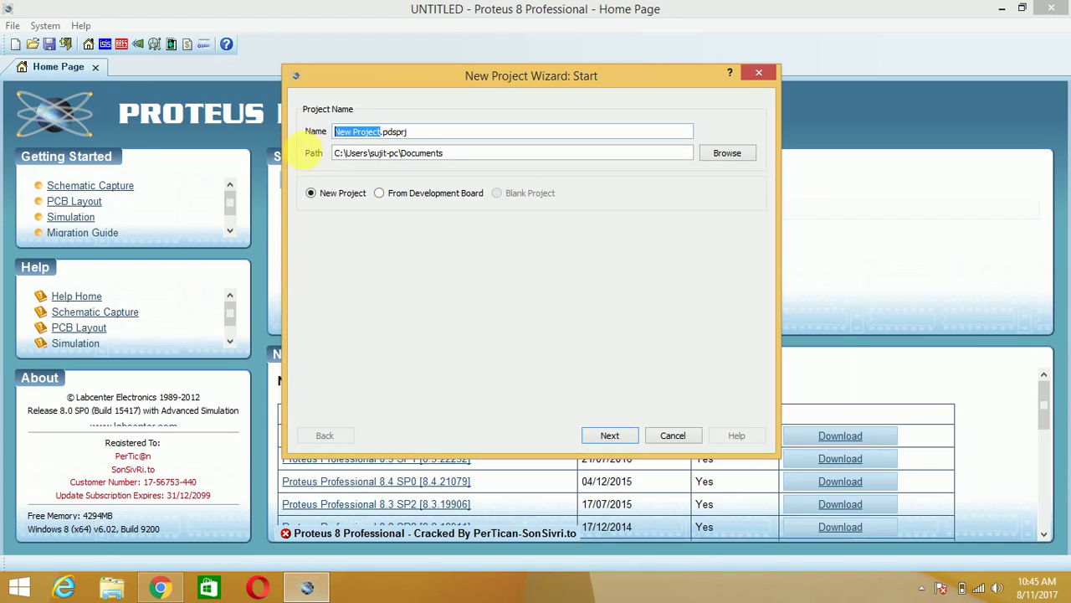
text(7-SEG)
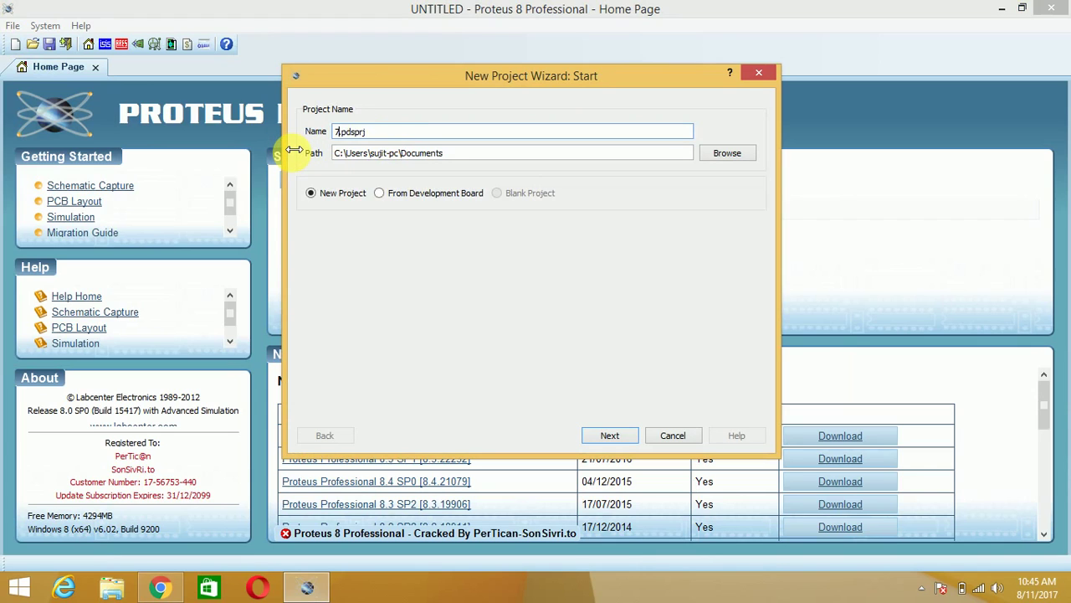
text(MENT-DISPLAY)
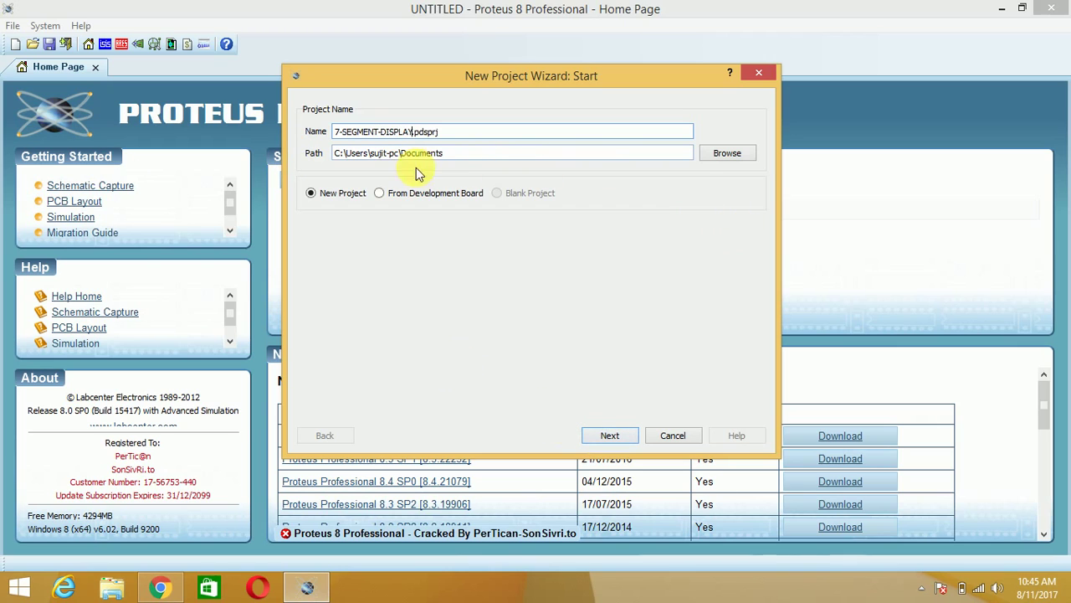
Set the new project's save location to the SIMULATION folder on the Desktop
click(724, 155)
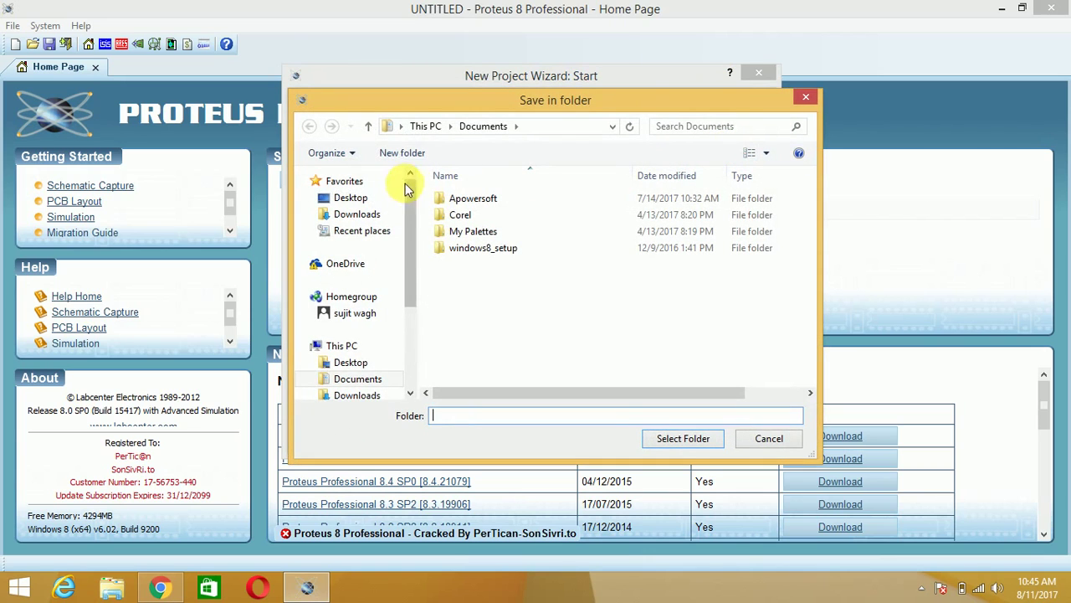
click(368, 126)
double_click(547, 224)
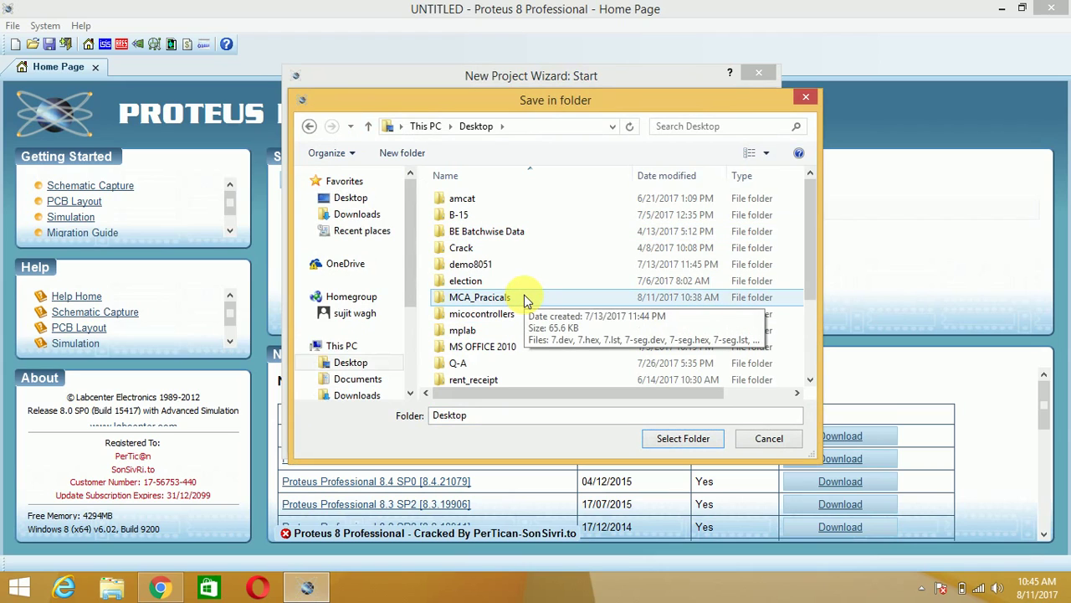
key(s)
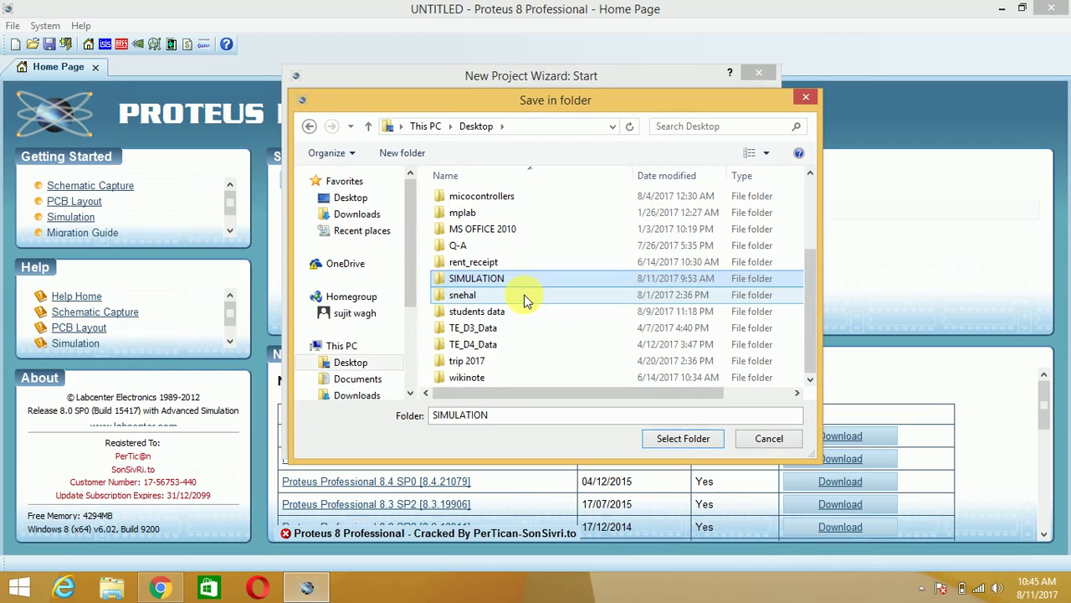
double_click(521, 279)
click(690, 438)
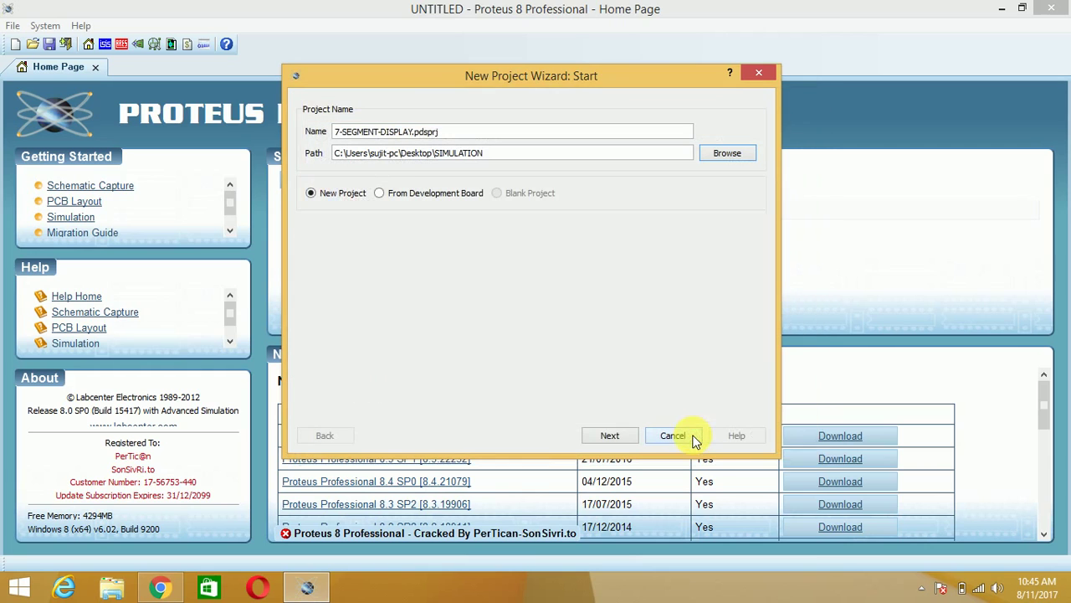
Finish the project wizard with its default no-schematic and no-firmware options, and open a blank Schematic Capture sheet
click(614, 437)
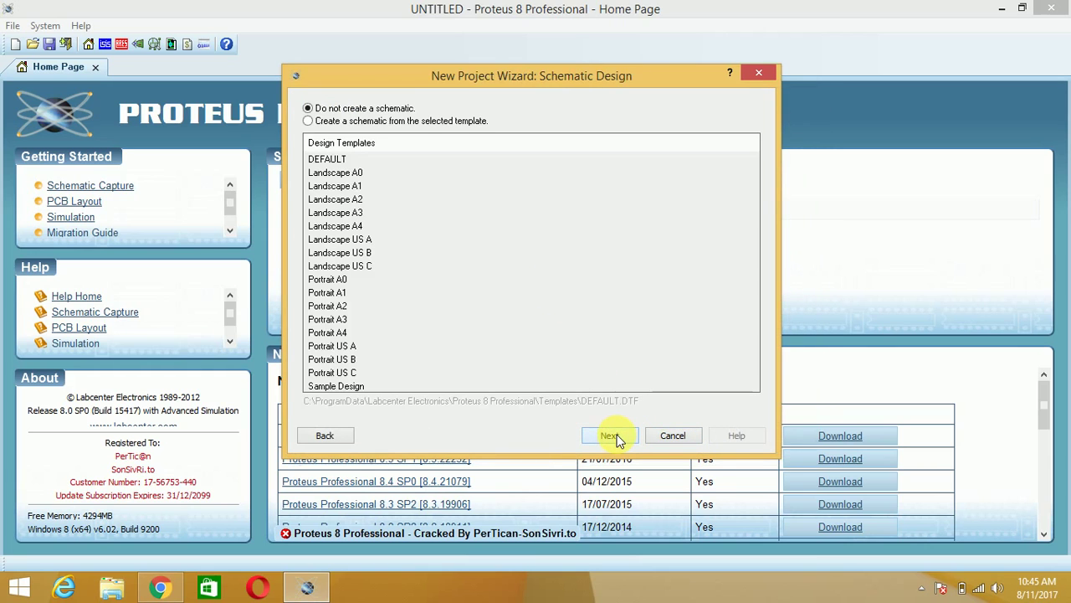
click(614, 437)
click(615, 436)
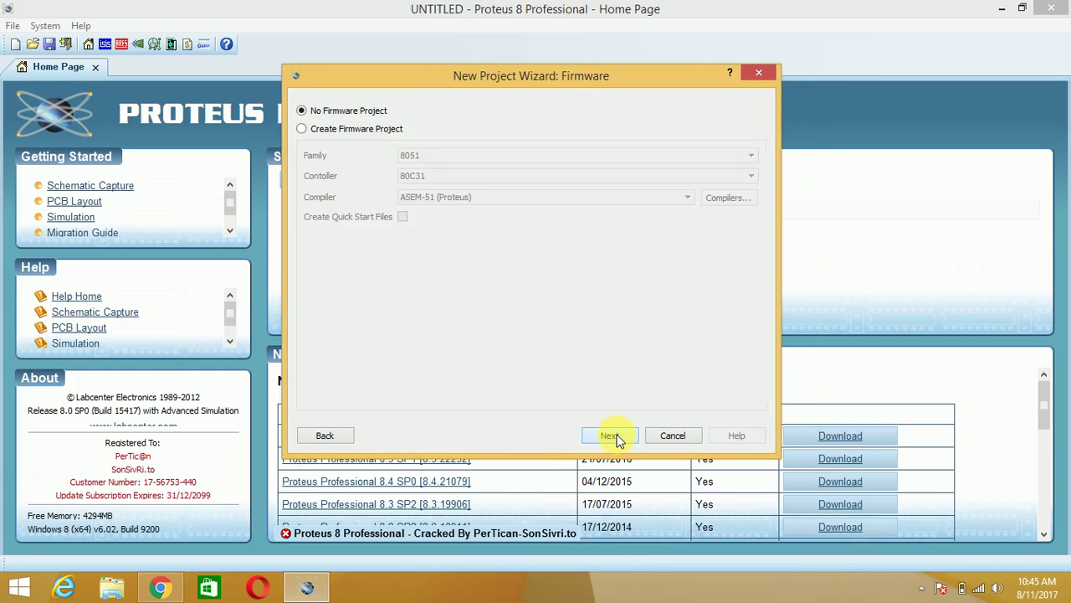
click(615, 437)
click(615, 437)
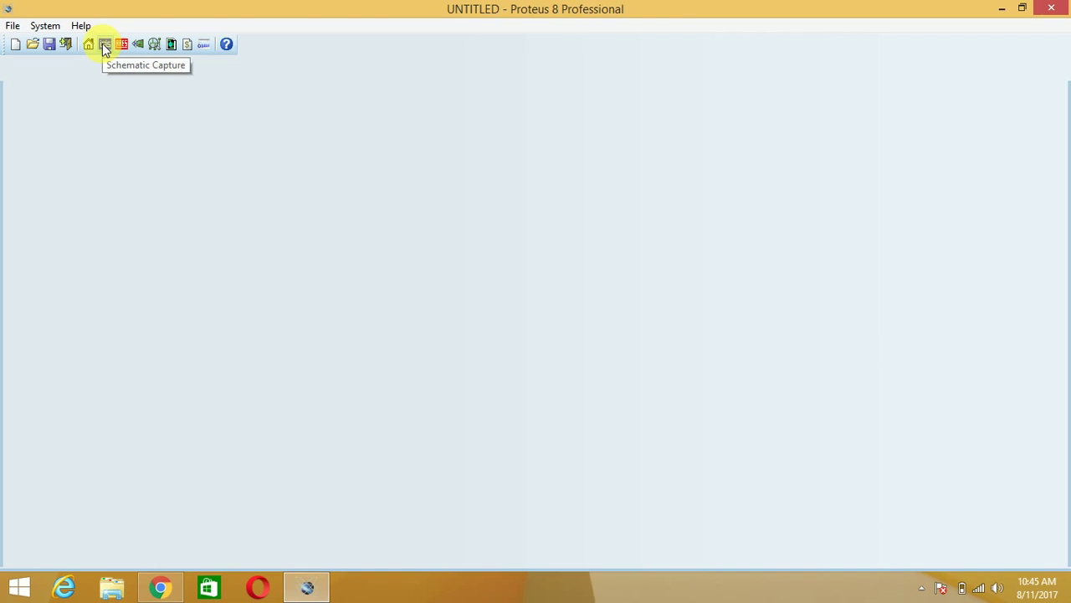
click(105, 46)
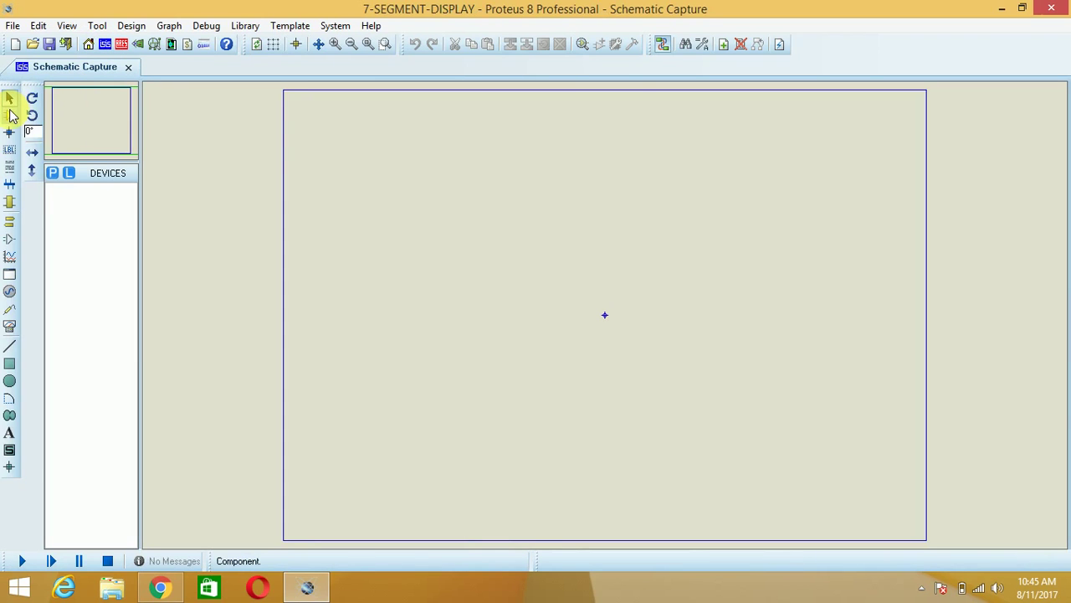
Find the AT89C51RD2 microcontroller with the keyword AT89C51 and add it to the project's device list
click(11, 118)
click(51, 174)
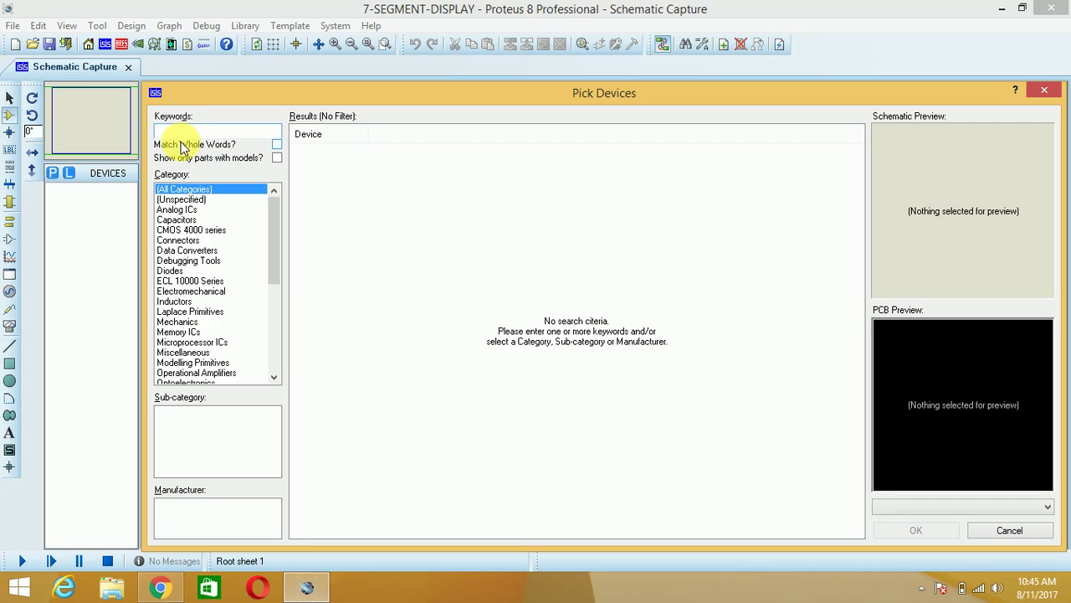
text(AT89C51)
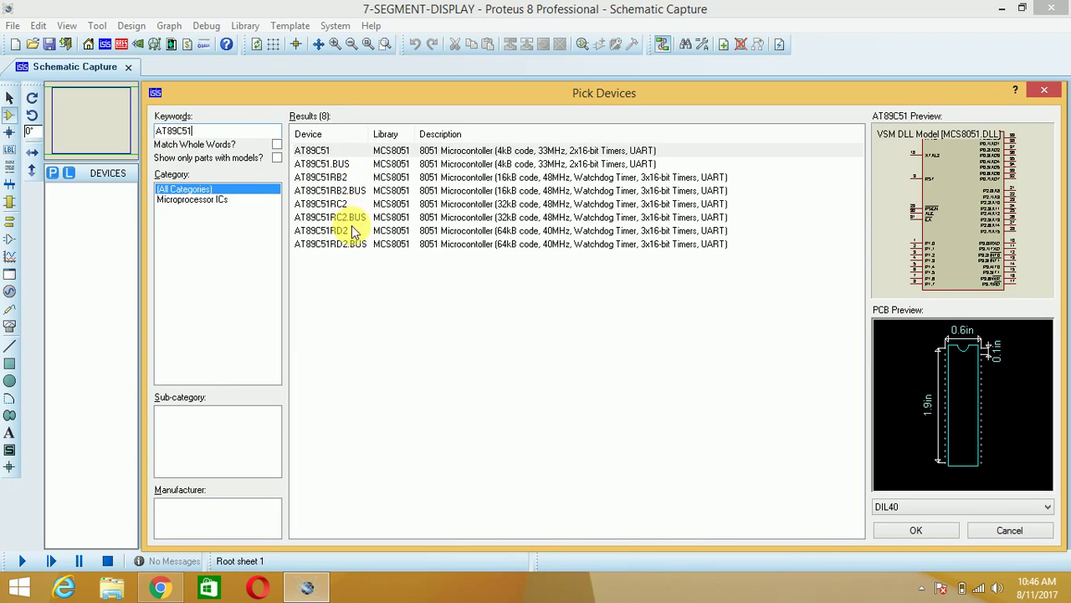
click(351, 231)
click(913, 531)
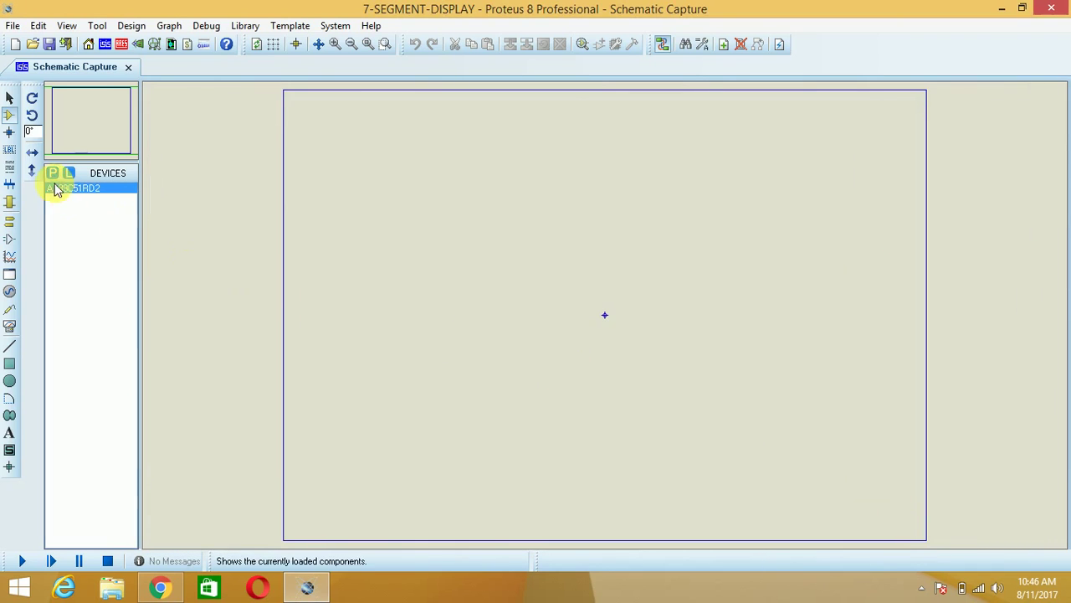
Find the green common-cathode display 7SEG-COM-CAT-GRN with the keyword 7-SEGMENT and add it to the device list
click(53, 173)
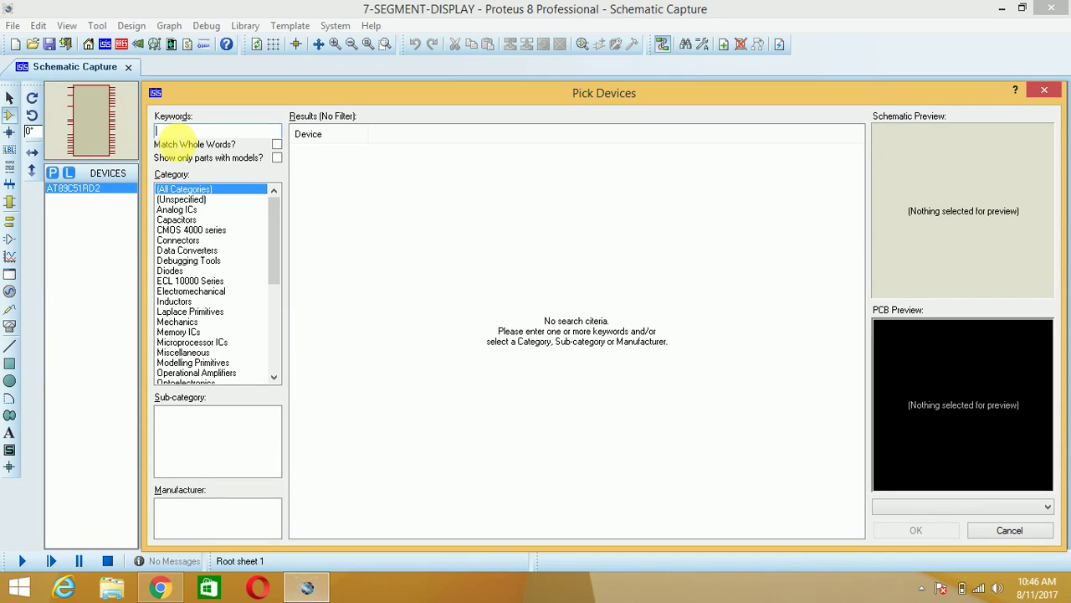
text(SEVE)
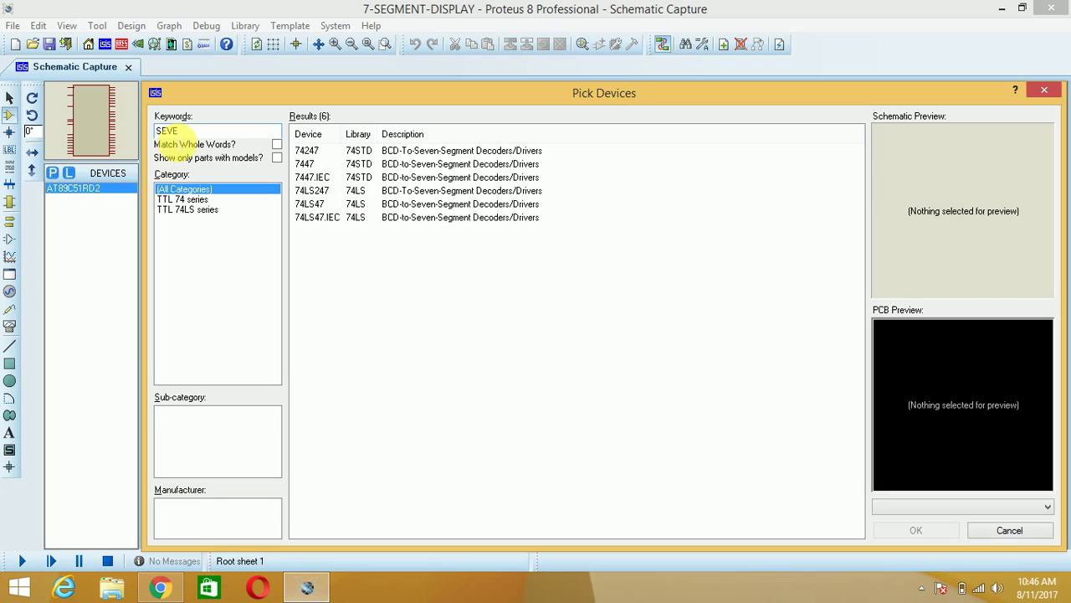
text(7-SEGMENT)
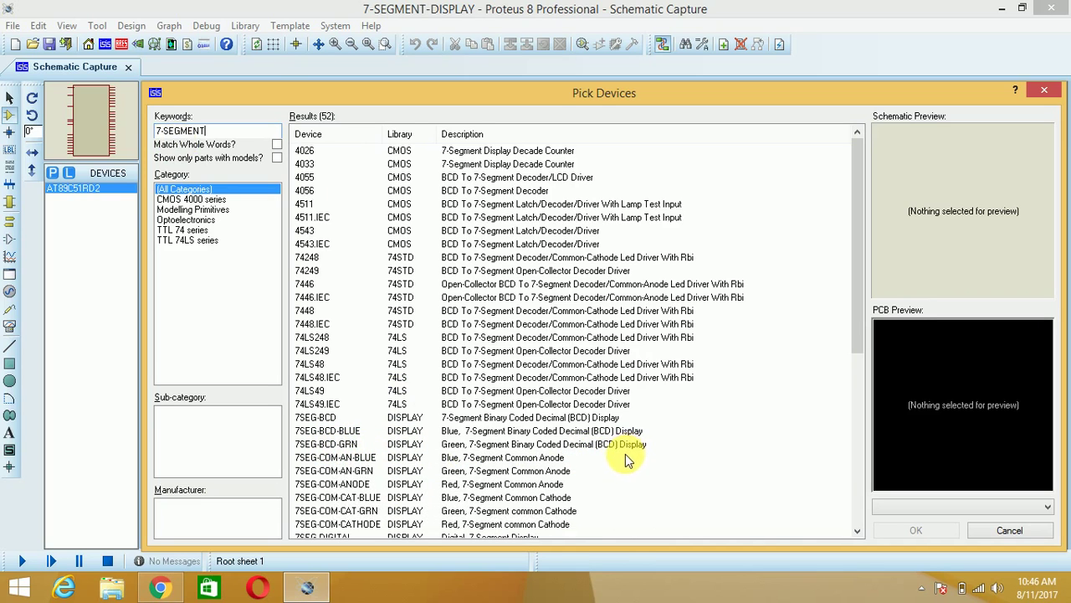
click(544, 472)
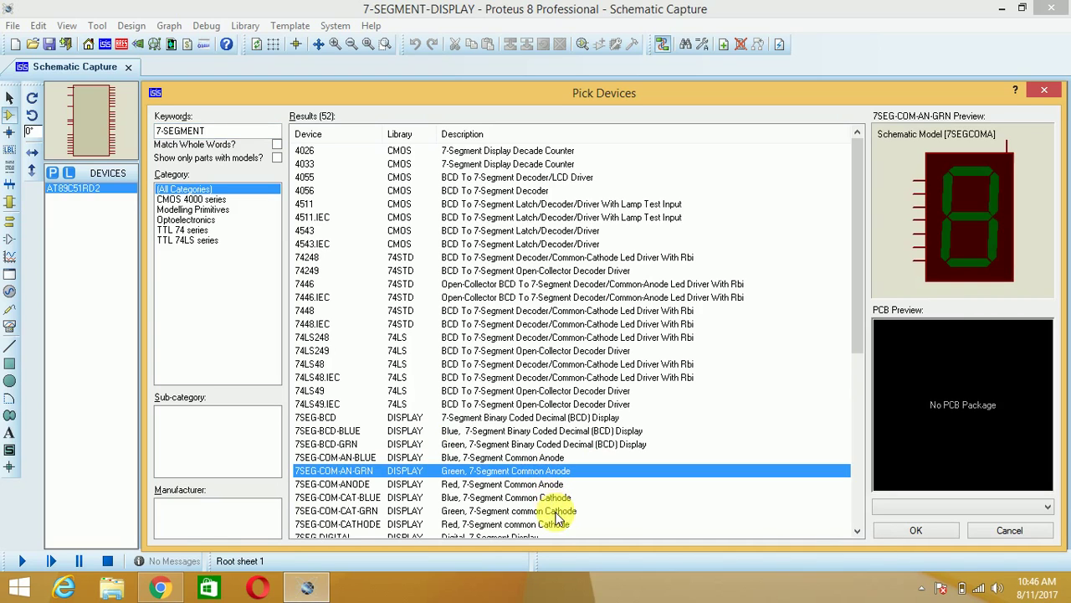
click(554, 510)
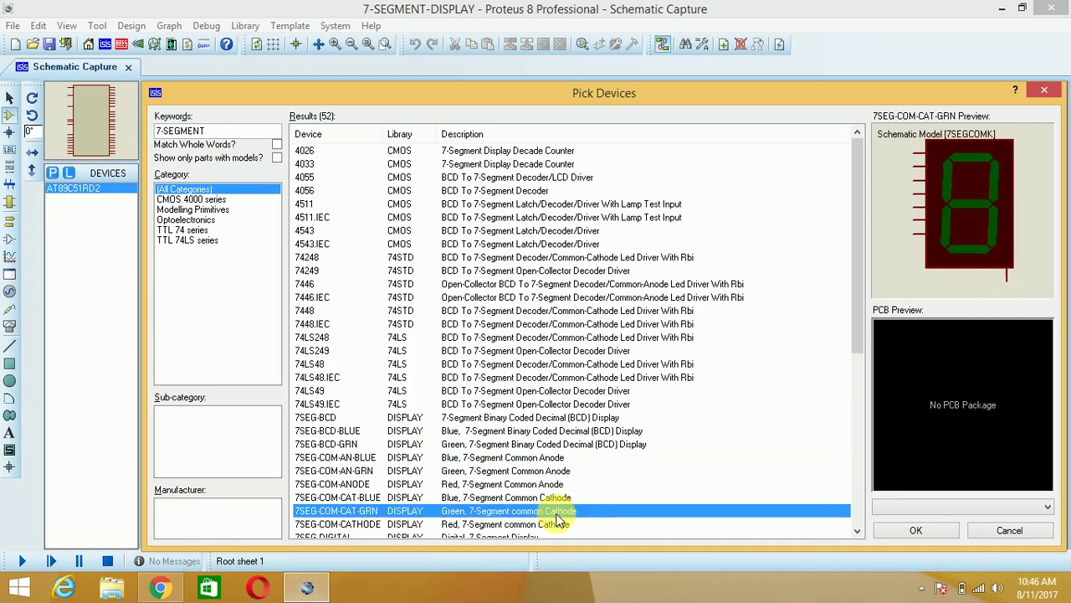
click(898, 531)
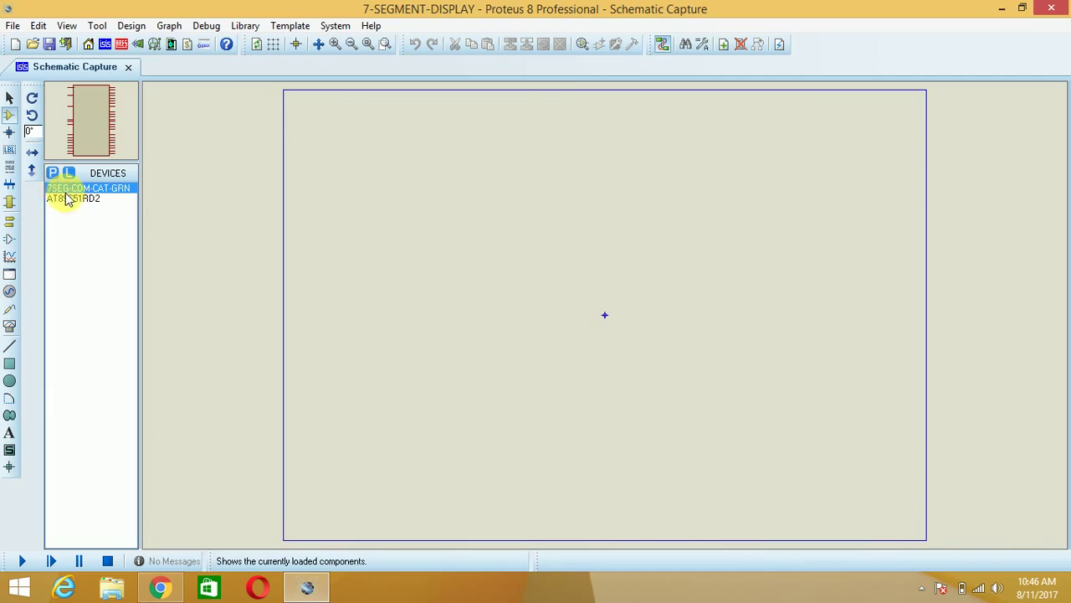
Place the AT89C51RD2 microcontroller in the upper-left part of the schematic sheet
click(101, 189)
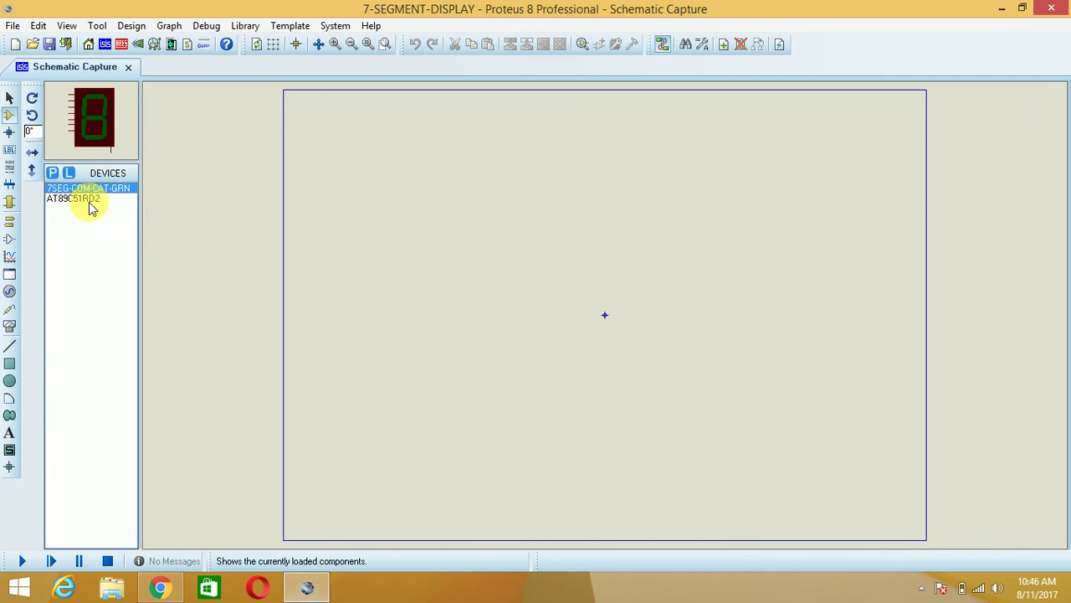
click(87, 199)
click(435, 230)
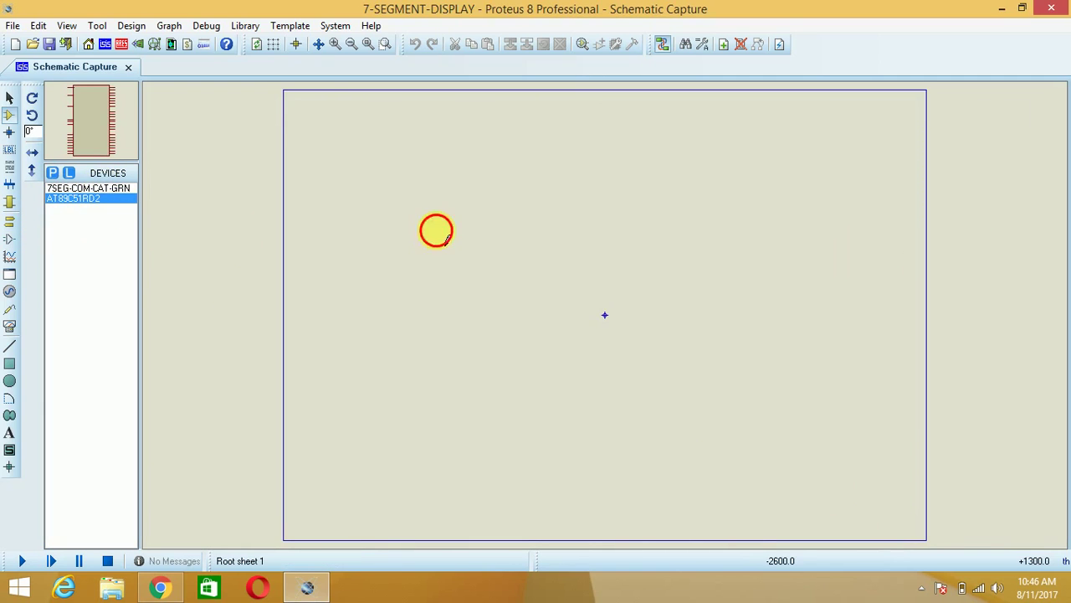
click(416, 182)
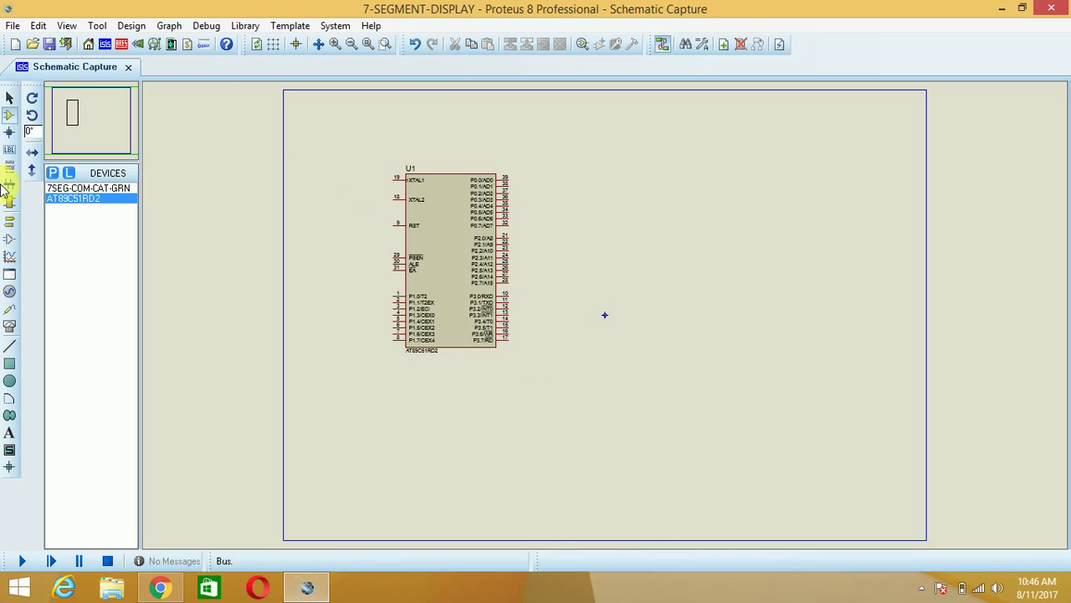
Place the 7SEG-COM-CAT-GRN display to the right of the microcontroller and leave it deselected
click(73, 189)
click(594, 264)
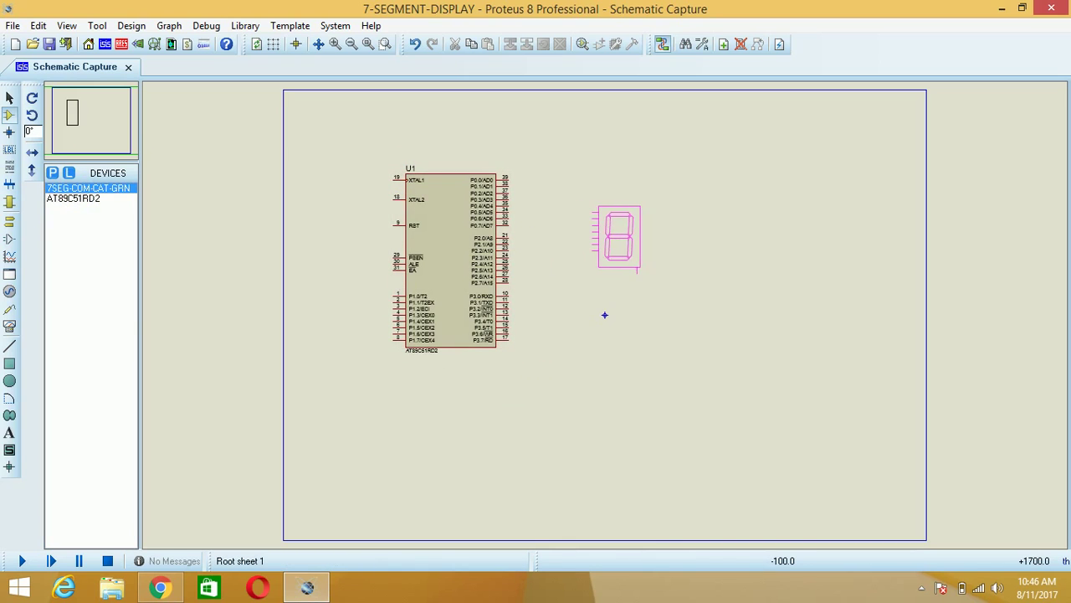
click(611, 216)
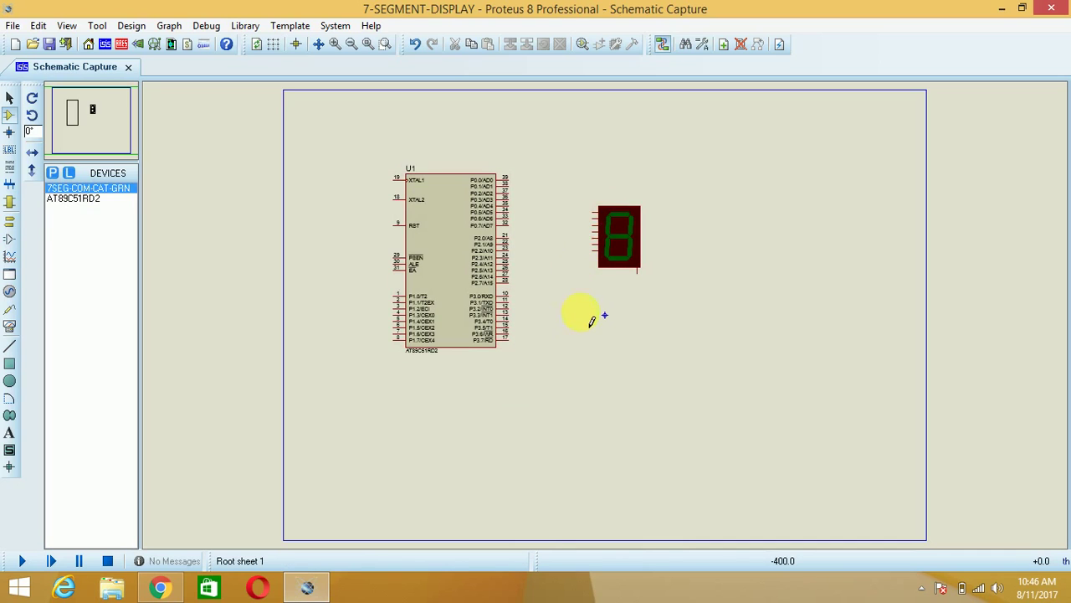
click(627, 242)
click(630, 256)
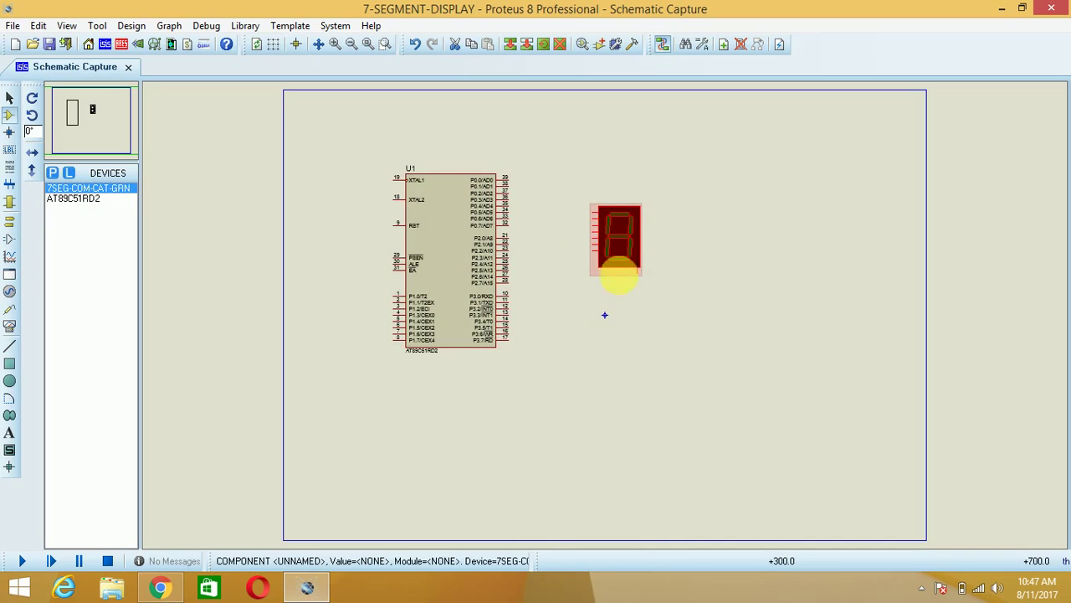
click(624, 284)
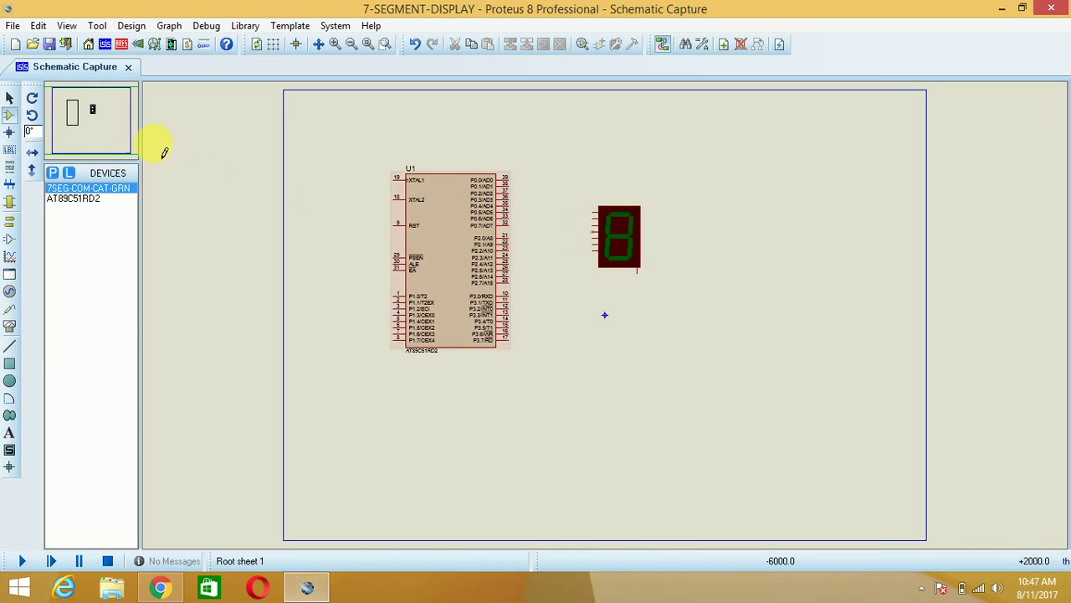
Wire microcontroller pin 21 (P2.0/A8) to the display's uppermost input pin, segment A
drag(69, 124, 104, 136)
click(103, 135)
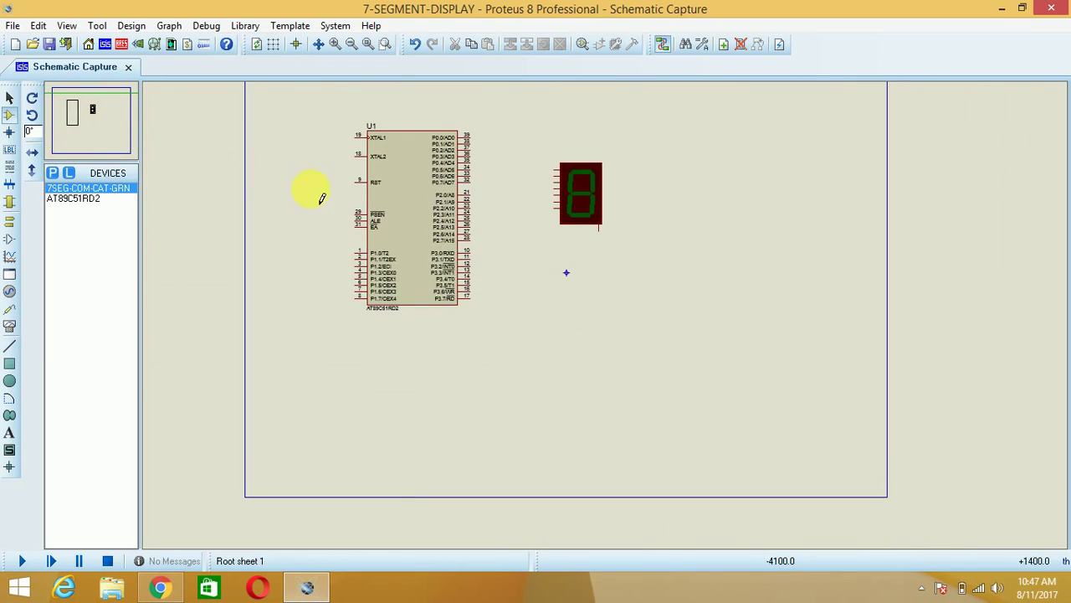
scroll(494, 215, up, 1)
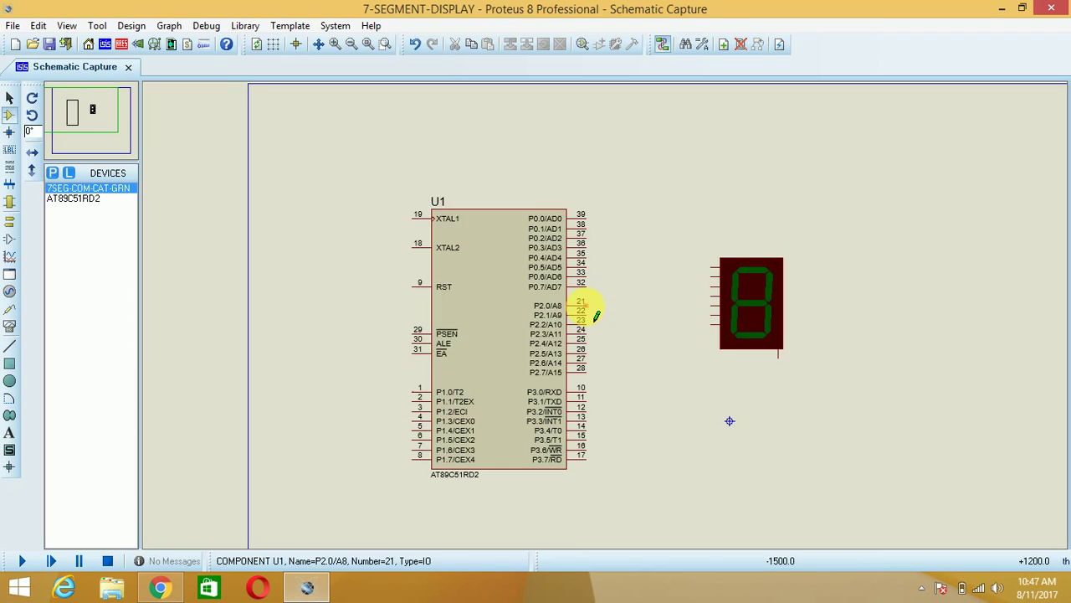
click(586, 303)
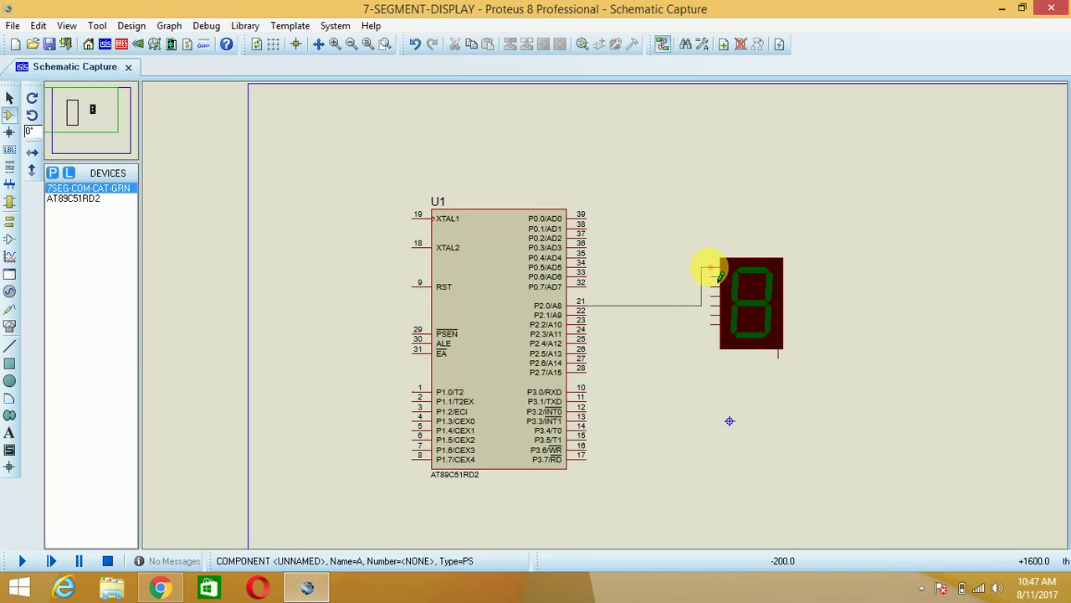
click(711, 269)
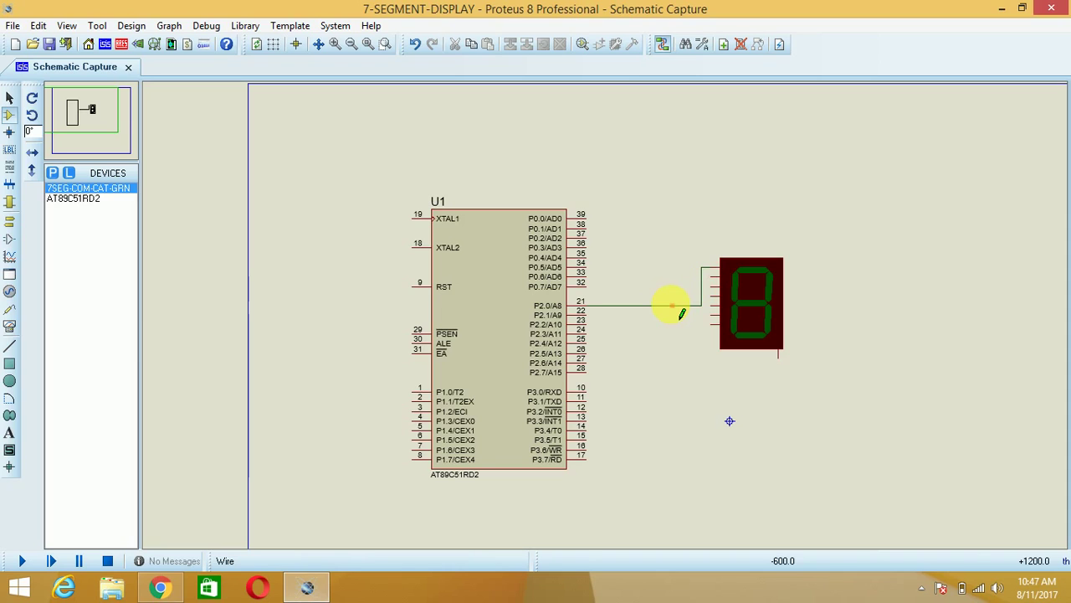
Undo the last wire and rewire pin 21 (P2.0/A8) to display segment A with its vertical bend close to the microcontroller
key(ctrl+z)
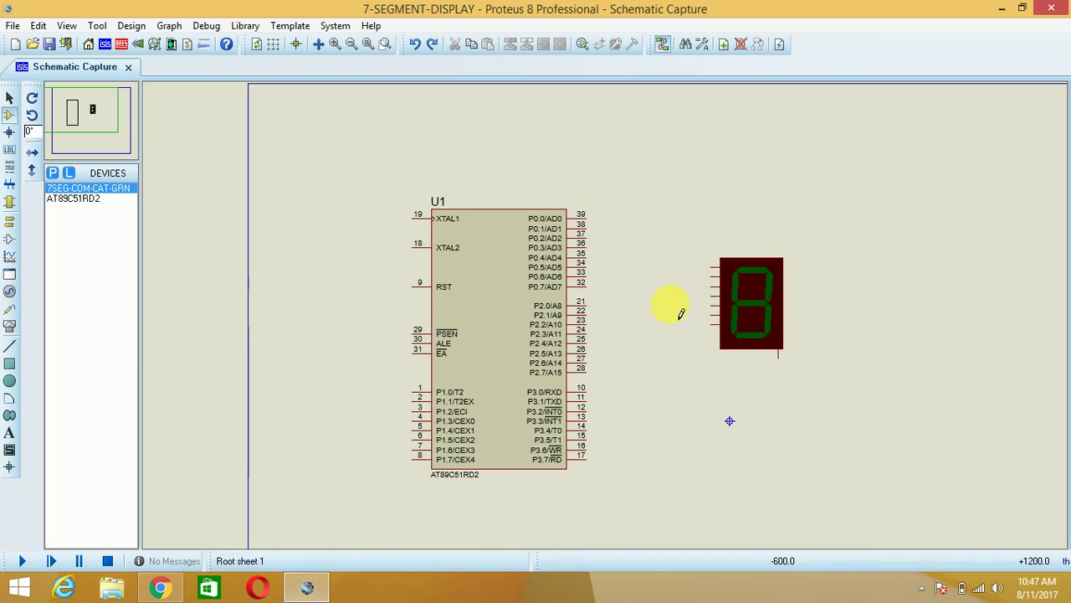
click(599, 314)
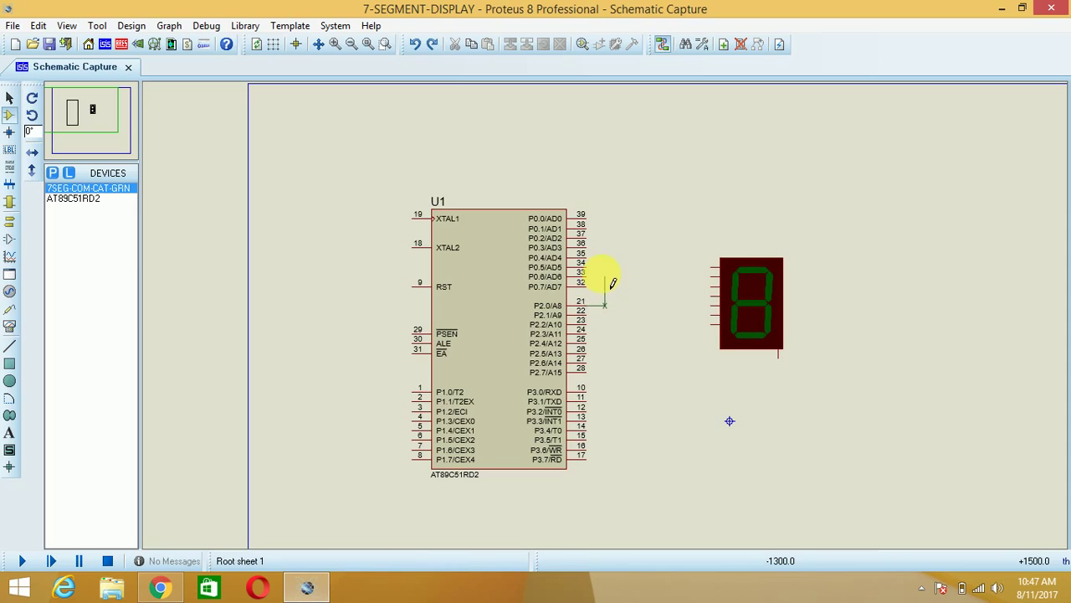
click(716, 268)
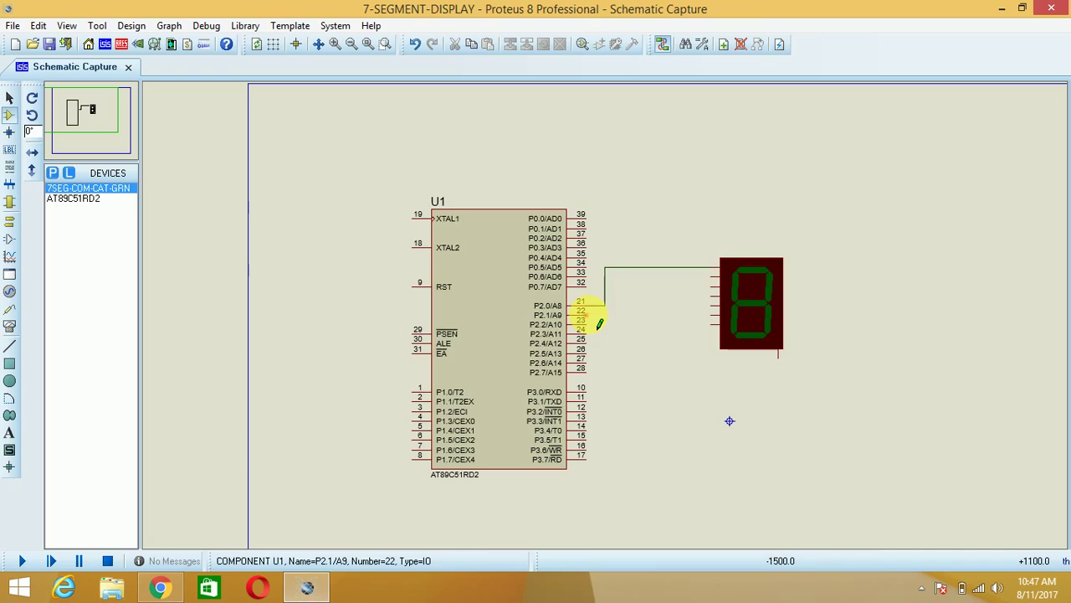
Wire microcontroller pins 22 (P2.1/A9) and 23 (P2.2/A10) to display segment pins B and C with staggered bends
click(599, 323)
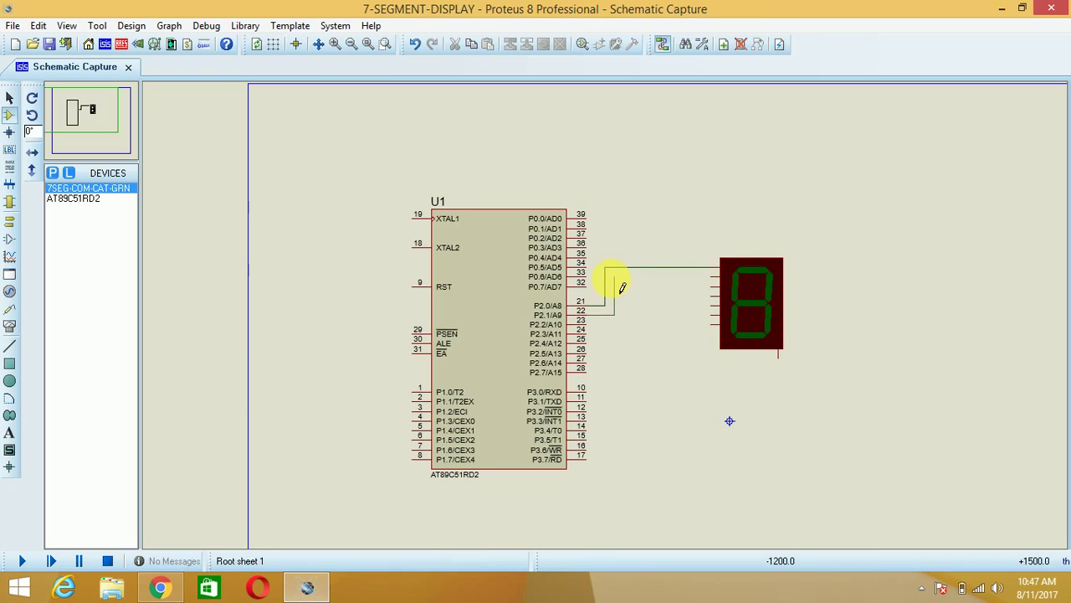
click(716, 278)
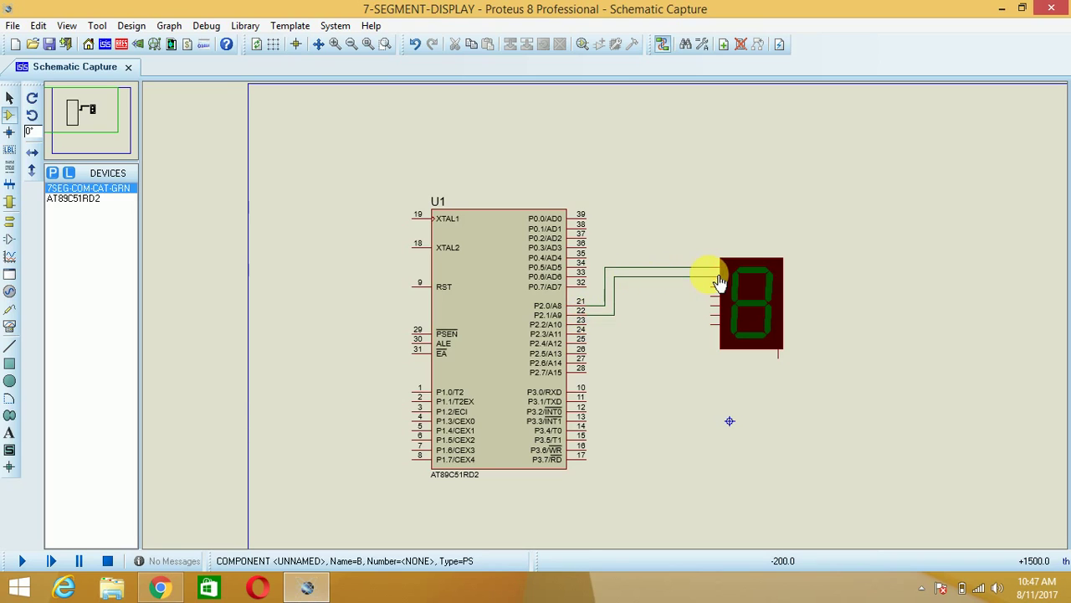
click(595, 328)
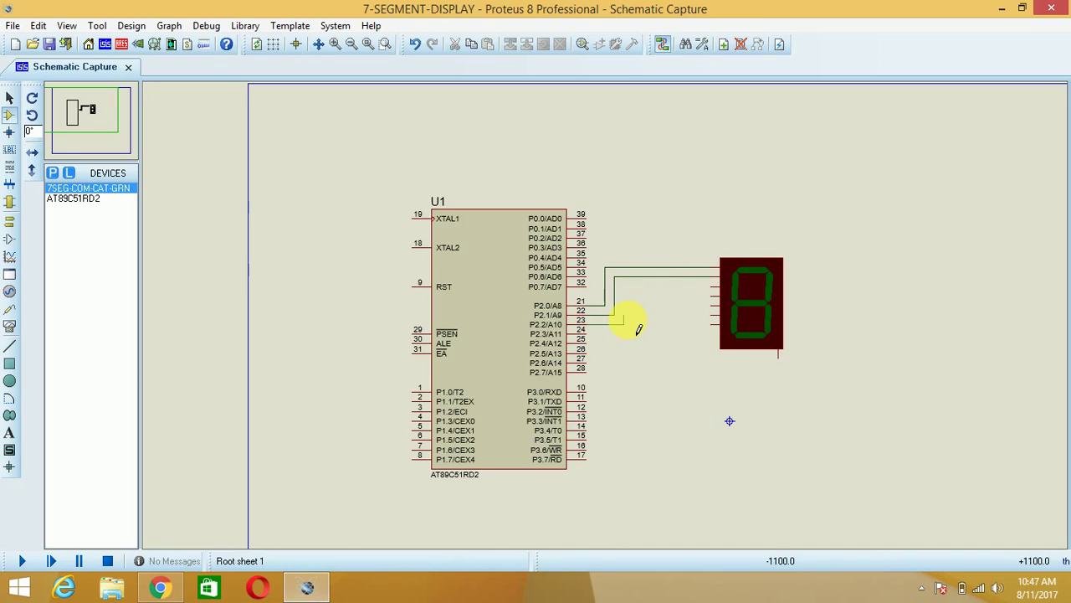
click(624, 288)
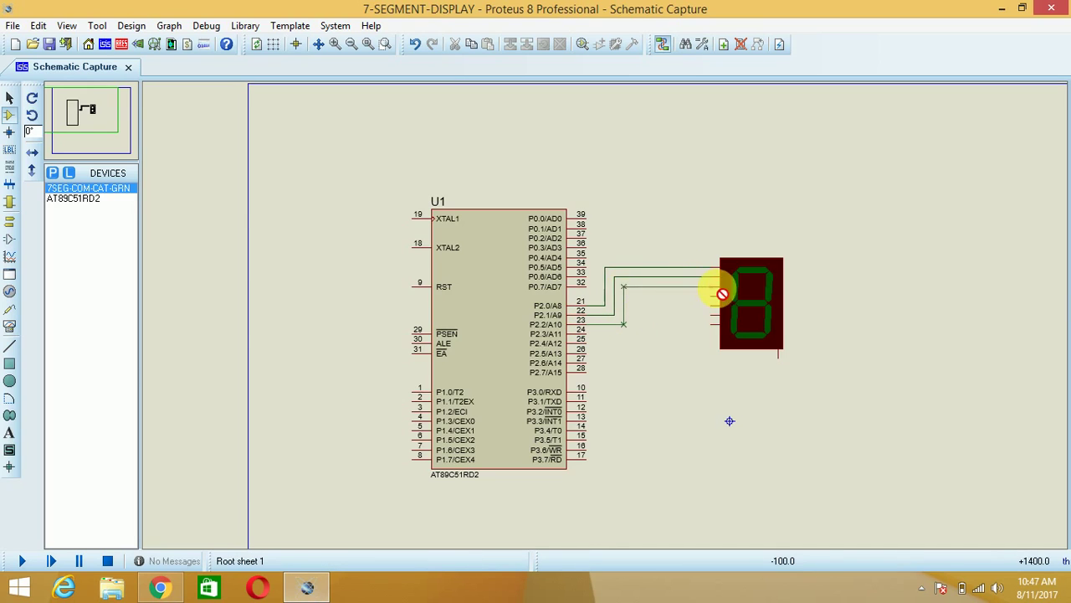
click(717, 293)
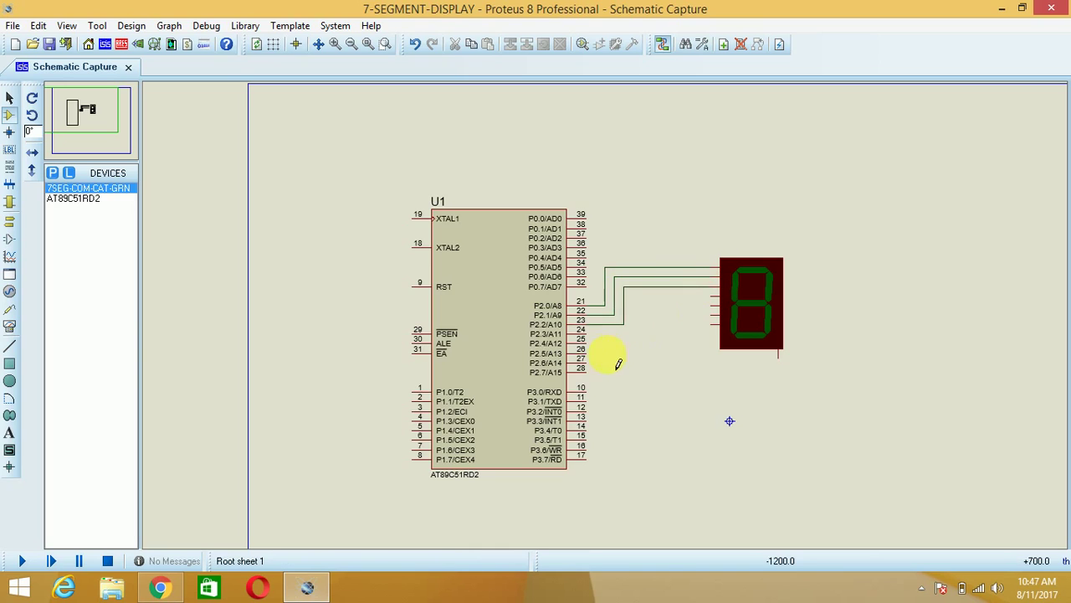
Wire microcontroller pins 24, 25 and 26 (P2.3 to P2.5) to display segment pins D, E and F with staggered bends
click(596, 344)
click(633, 334)
click(714, 296)
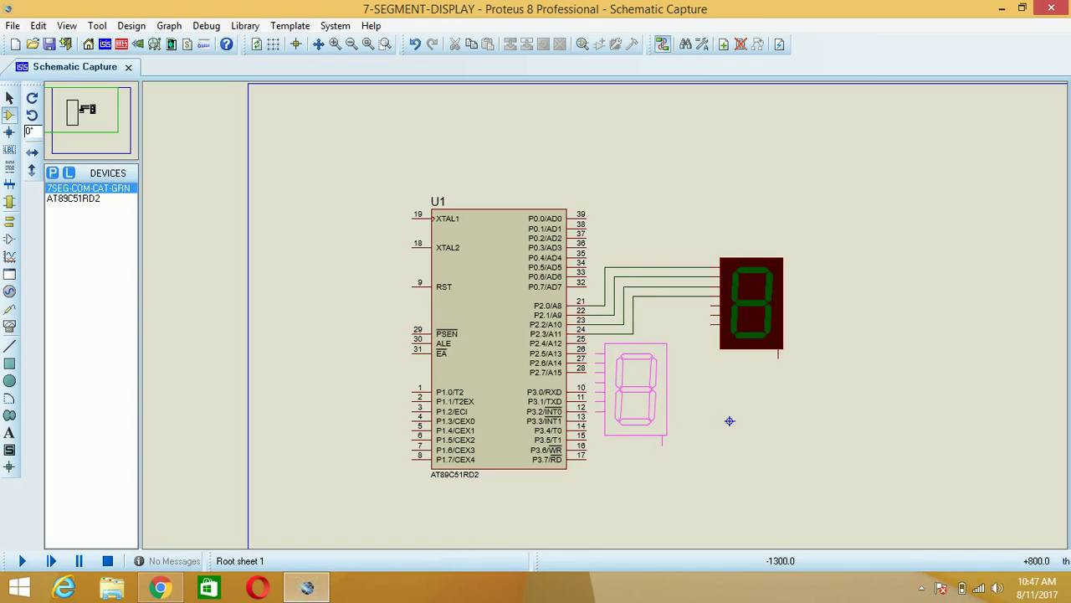
click(586, 342)
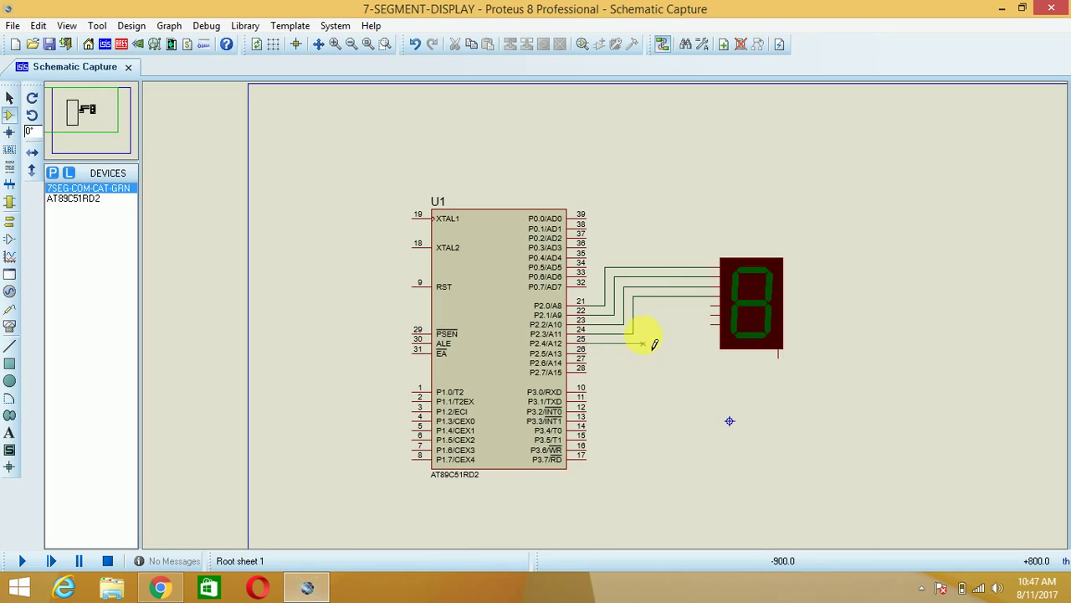
click(716, 307)
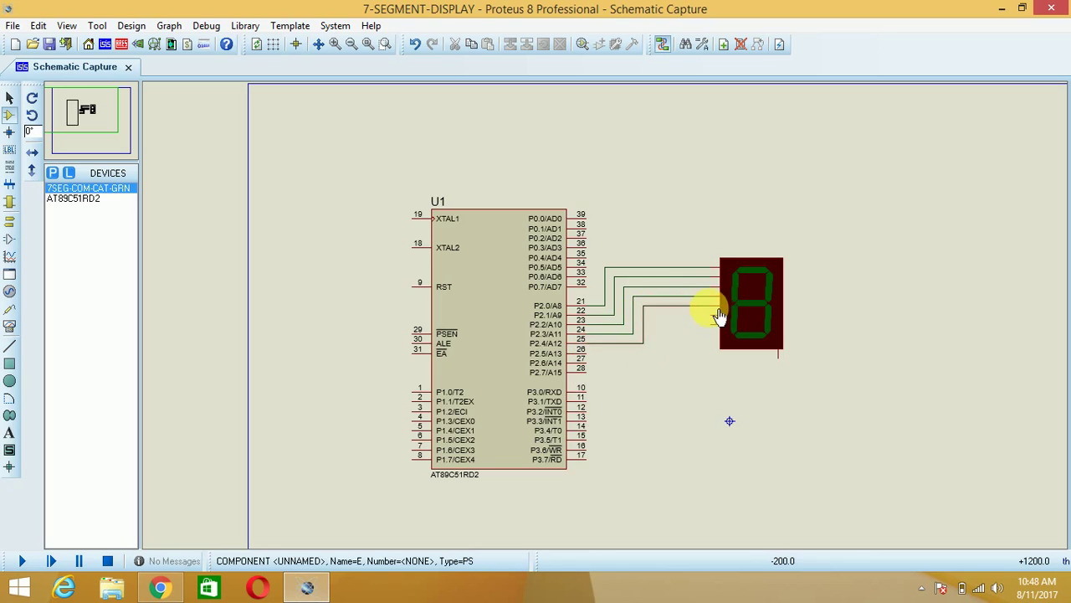
click(588, 352)
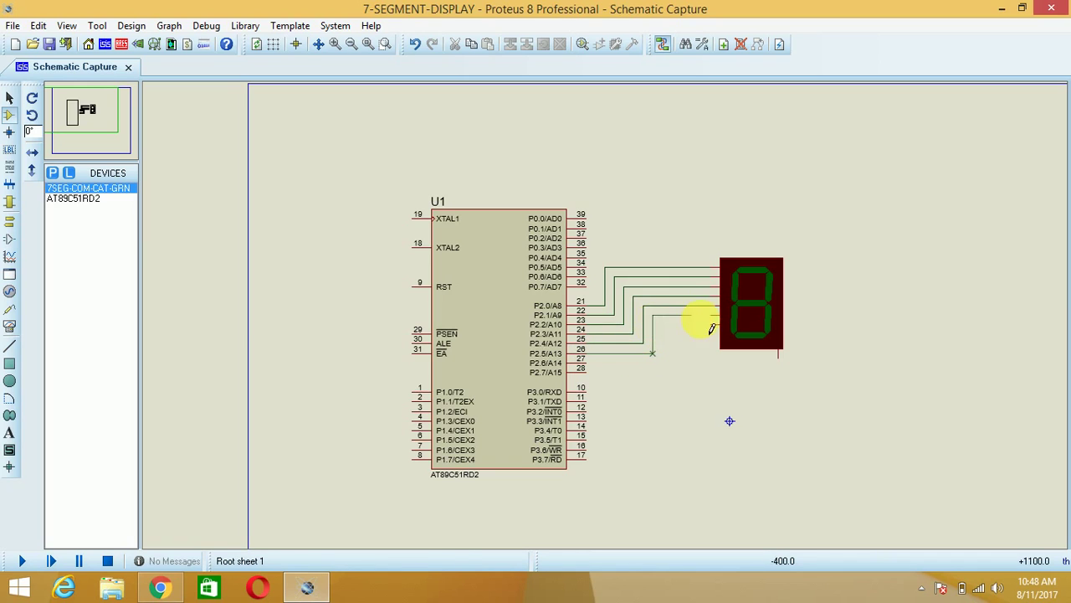
click(711, 314)
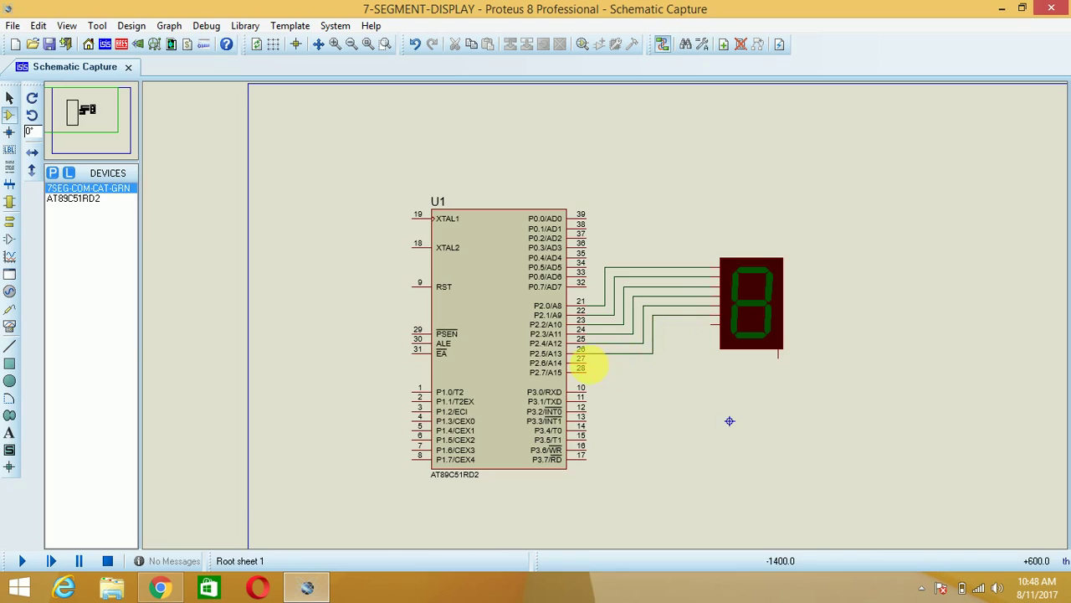
Wire pin 27 (P2.6/A14) to display segment pin G and pin 28 (P2.7/A15) to the display's common pin underneath
click(590, 362)
click(661, 361)
click(661, 324)
click(712, 326)
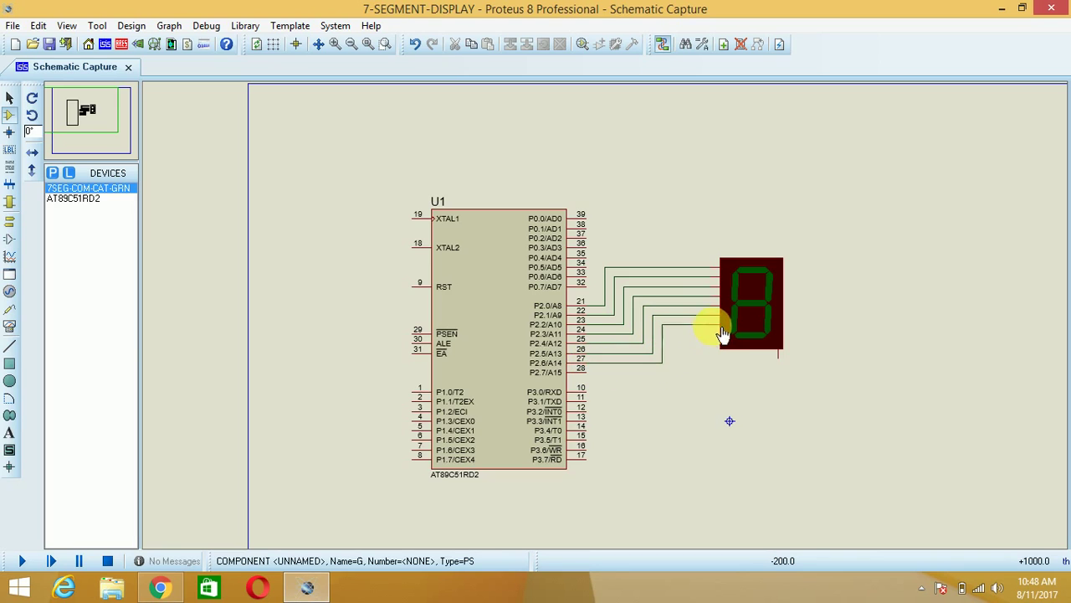
click(590, 371)
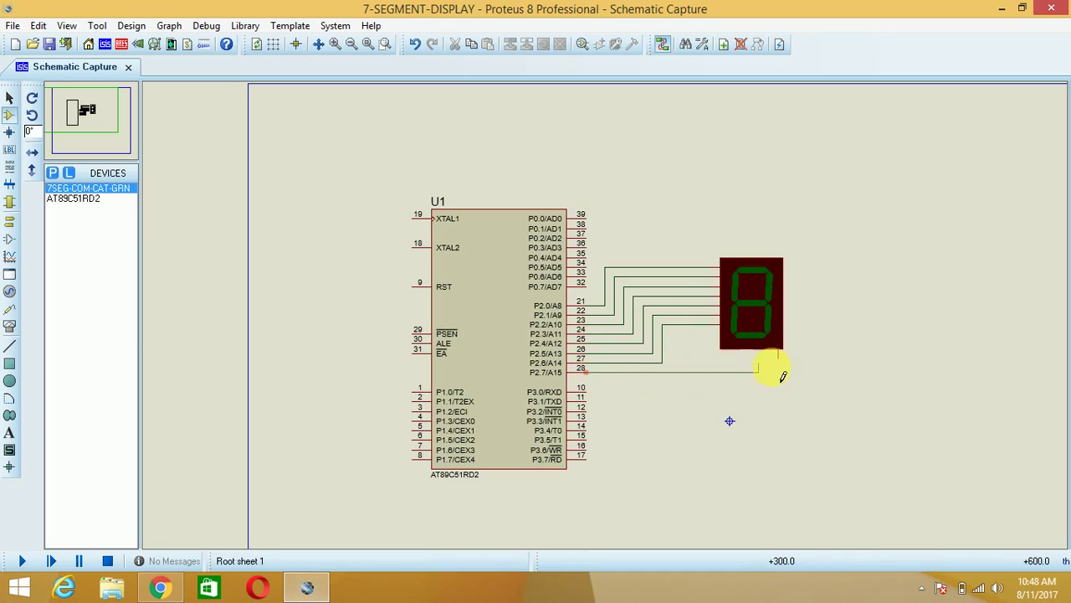
click(778, 360)
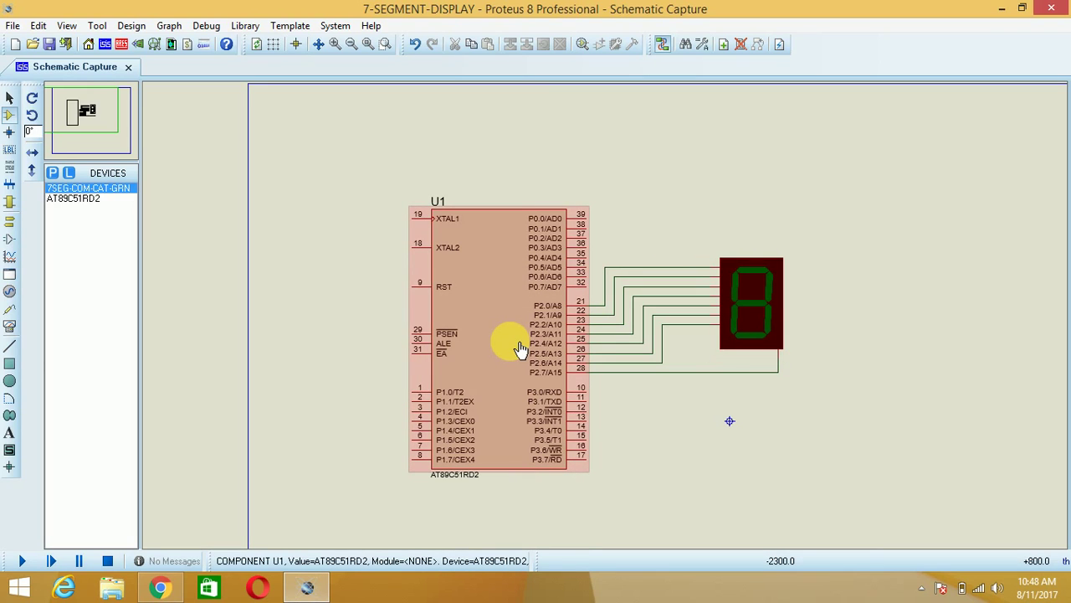
Open the 7-seg-0to9 ASM file from the MCA_Pracicals folder on the Desktop using File Explorer
click(114, 590)
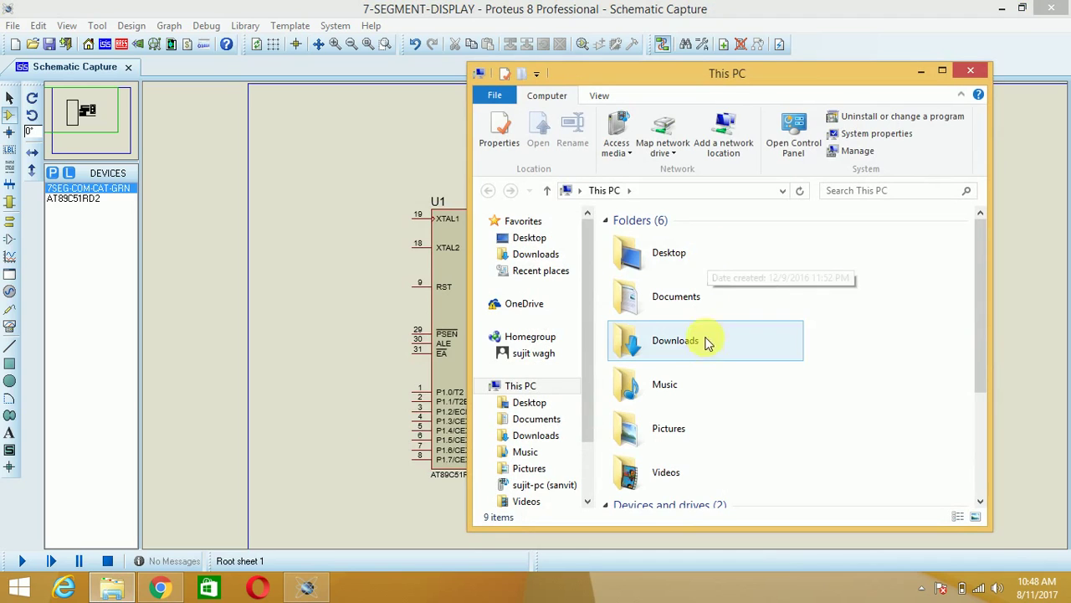
click(699, 268)
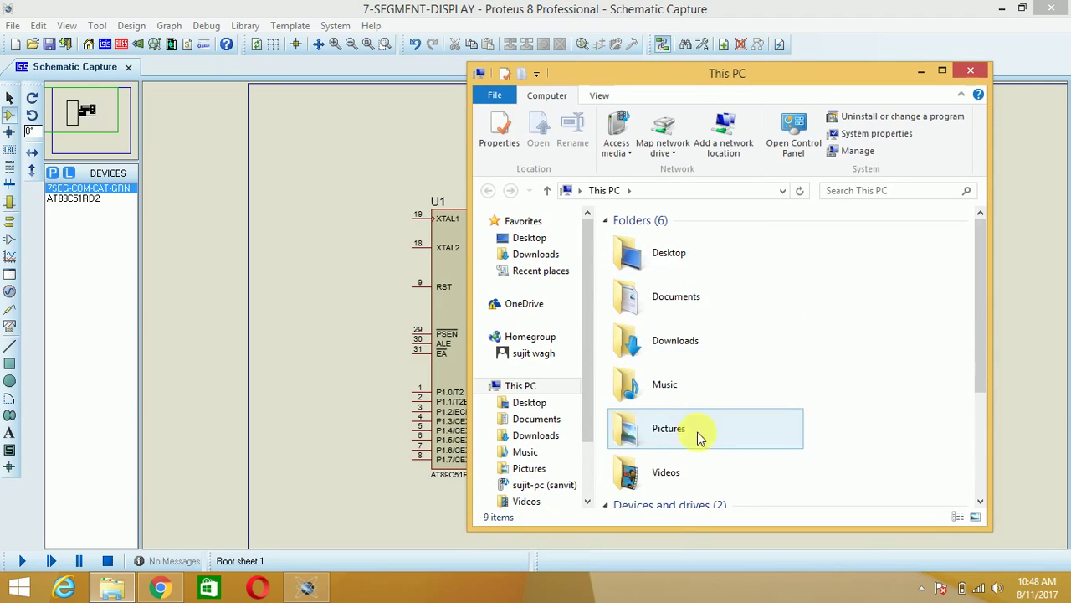
drag(986, 292, 984, 314)
double_click(686, 231)
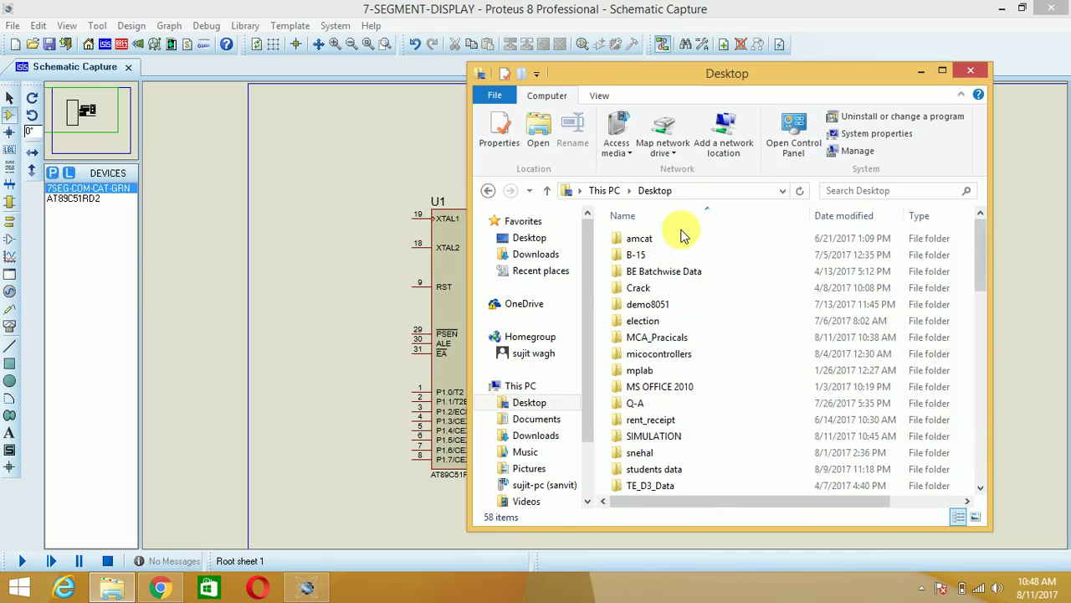
click(679, 338)
double_click(680, 337)
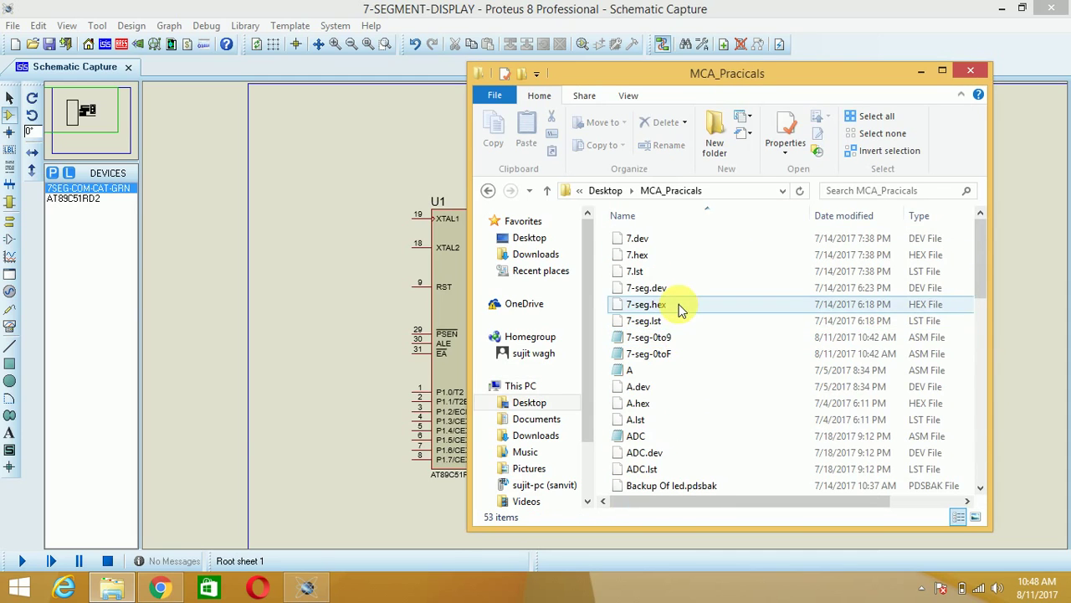
double_click(680, 337)
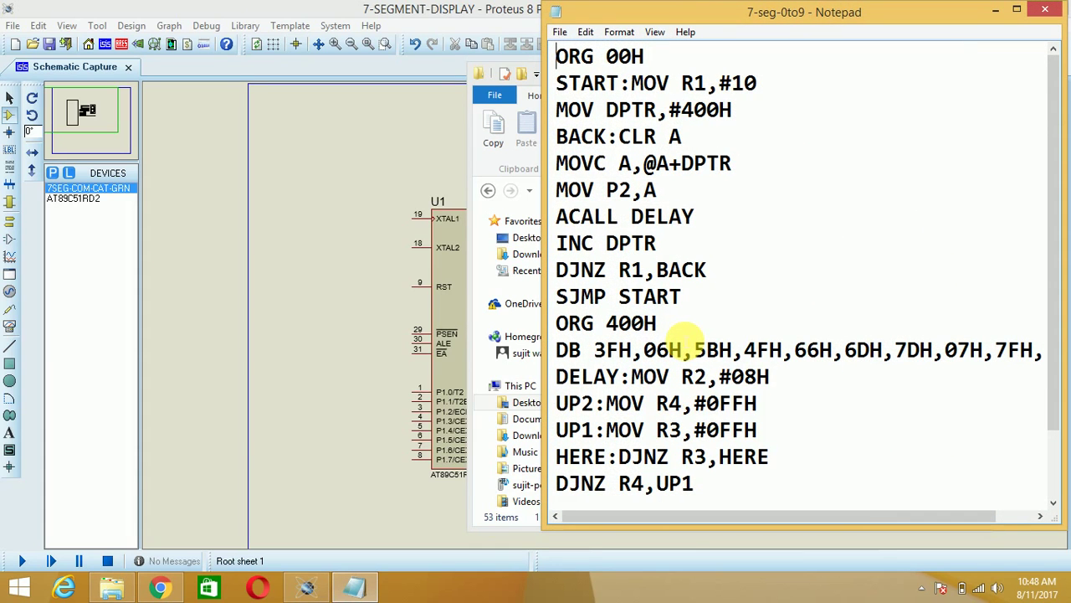
Copy the entire 7-seg-0to9 assembly program, then minimize Notepad and Proteus to reach the desktop
key(ctrl+a)
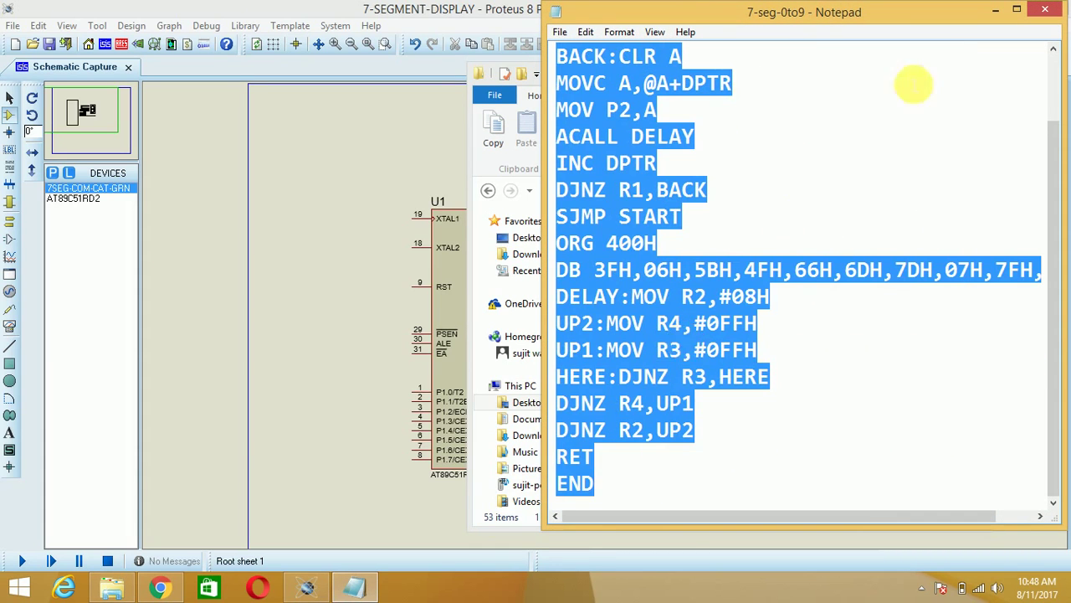
click(995, 9)
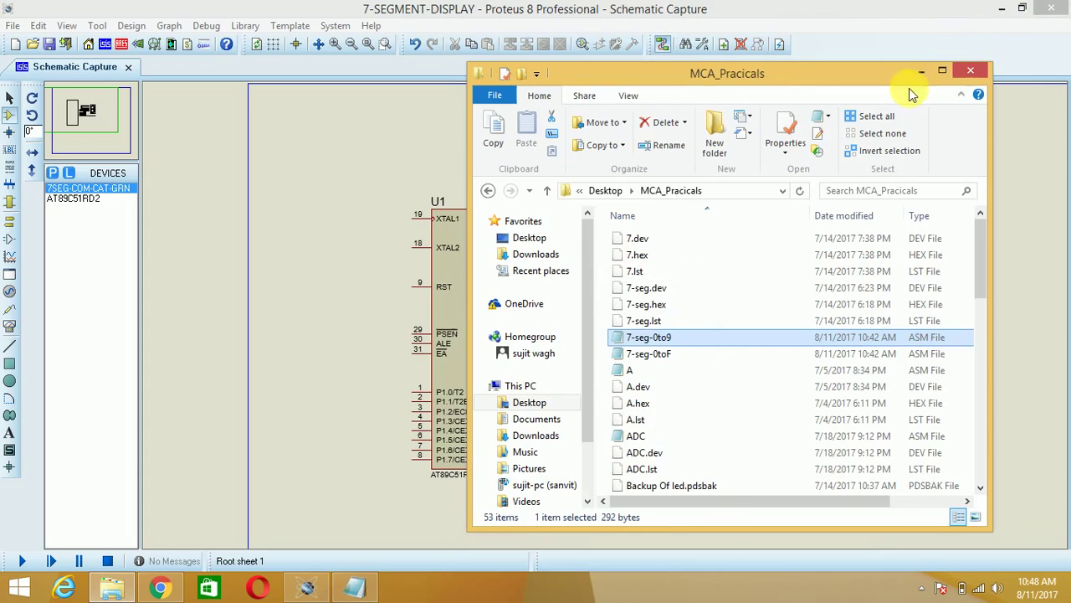
click(1001, 7)
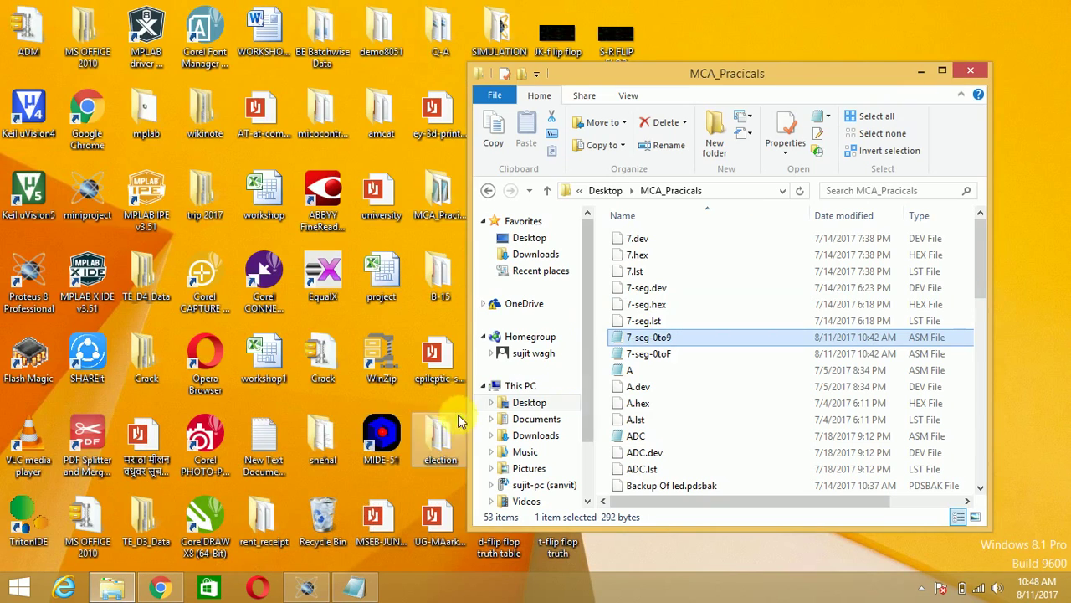
Launch MIDE-51 from the desktop, create a new file and paste the copied 7-segment assembly program into it
double_click(381, 436)
click(16, 32)
click(25, 48)
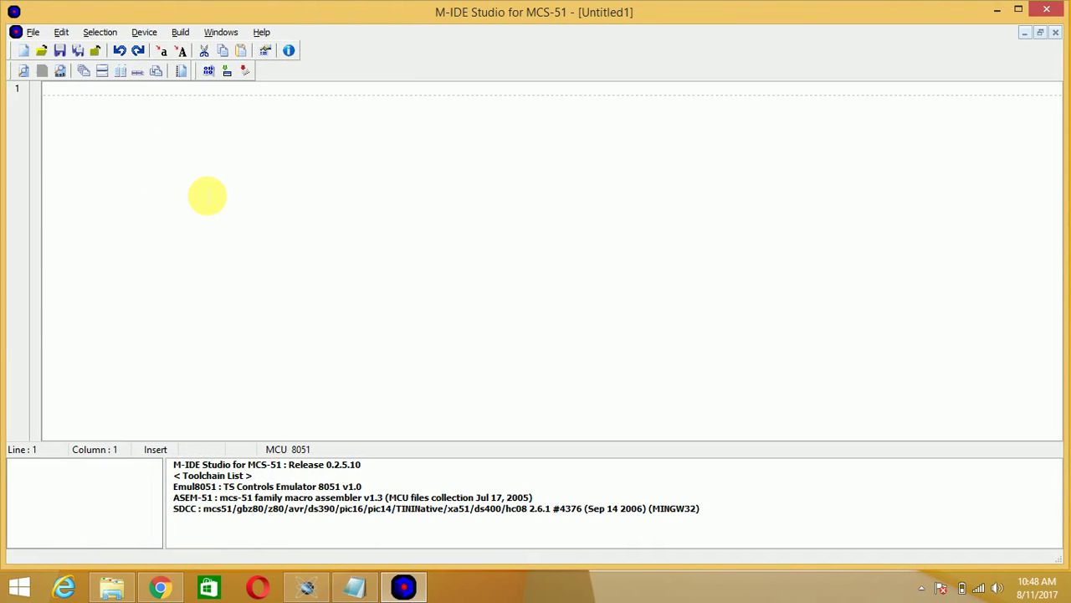
text(ORG 00H START:MOV R1,#10 MOV DPTR,#400H BACK:CLR A MOVC A,@A+DPTR MOV P1,A ACALL DELAY INC DPTR DJNZ R1,BACK SJMP START ORG 400H DB 3FH,06H,5BH,4FH,66H,6DH,7DH,07H,7FH,6FH DELAY:MOV R2,#08H UP2:MOV R4,#0FFH UP1:MOV R3,#0FFH HERE:DJNZ R3,HERE DJNZ R4,UP1 DJNZ R2,UP2 RET END)
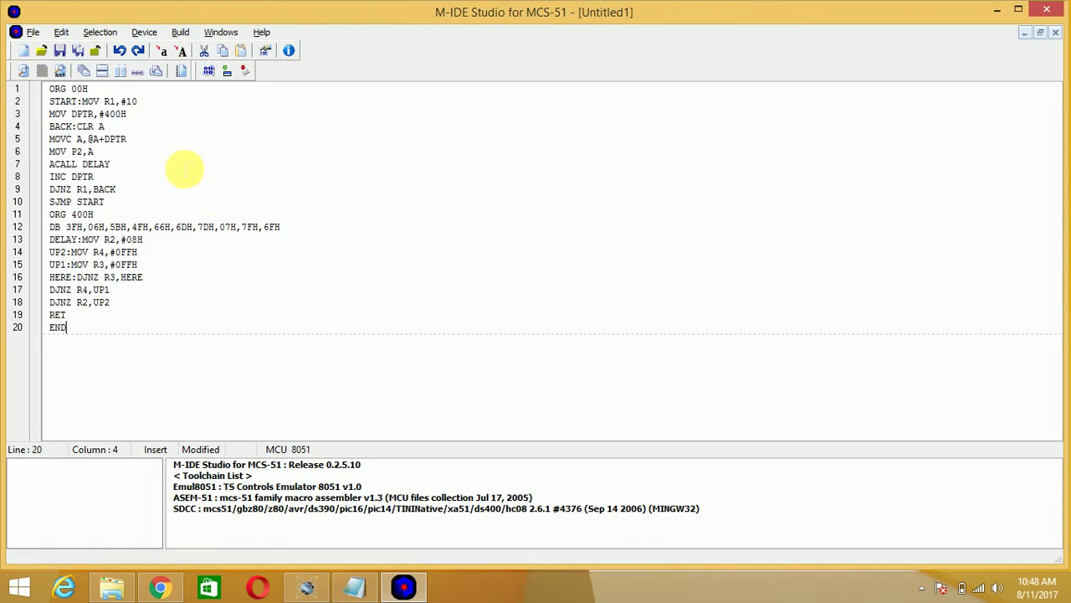
Save the new source file as SEVEN.asm in the MCA_Pracicals folder
click(32, 32)
click(55, 124)
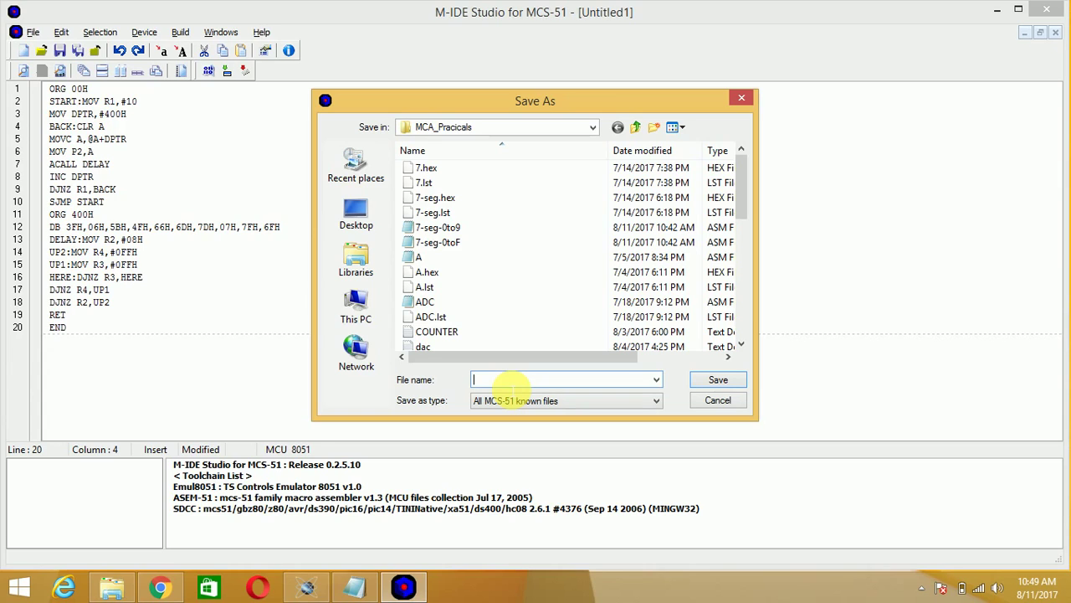
text(S)
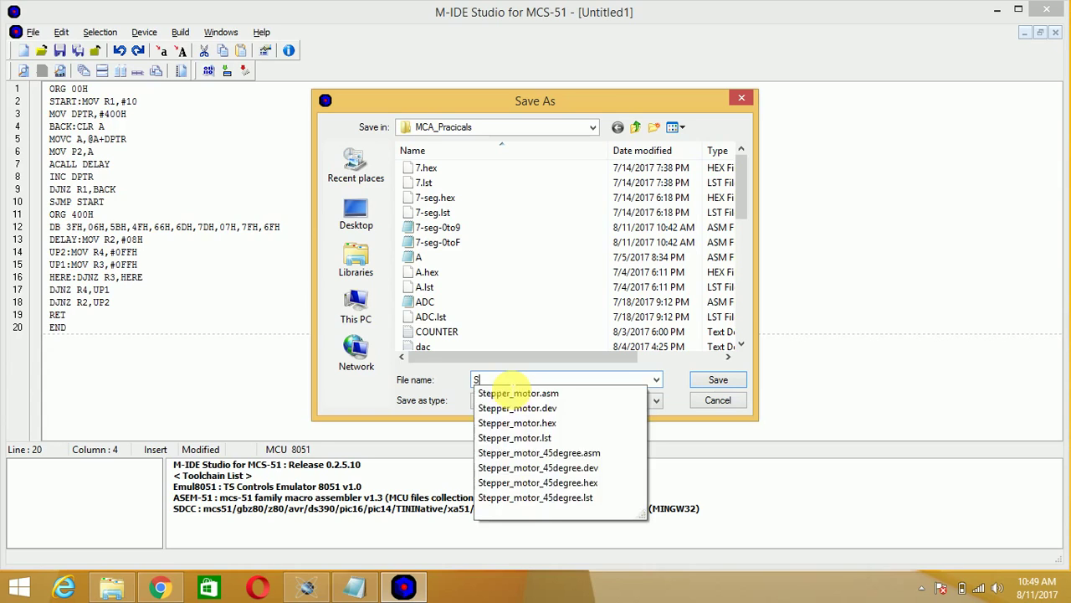
text(EVE)
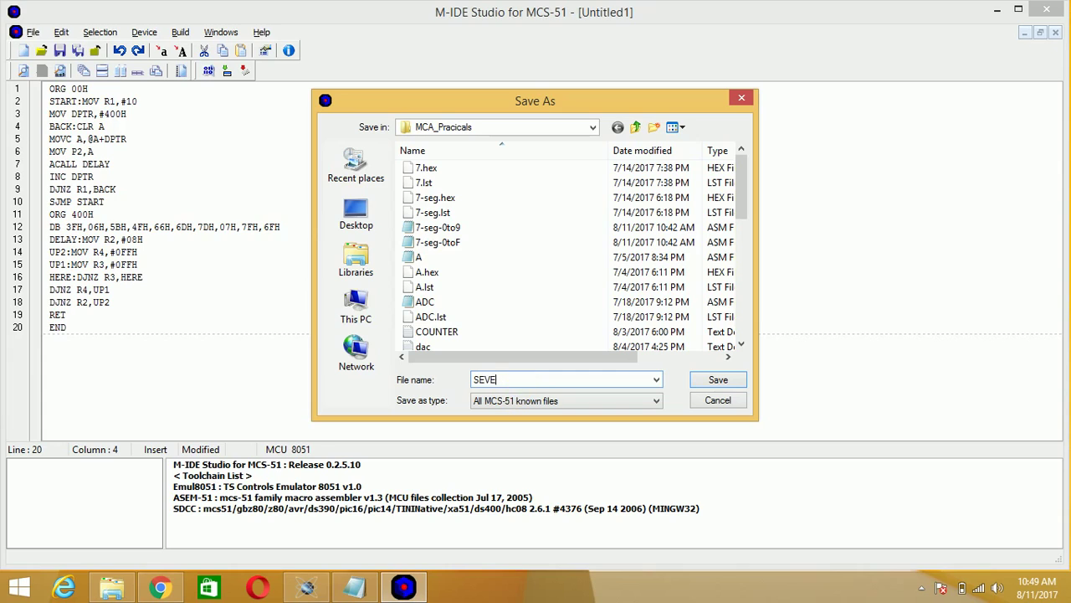
text(N.AS)
key(BackSpace)
key(BackSpace)
text(asm)
click(720, 381)
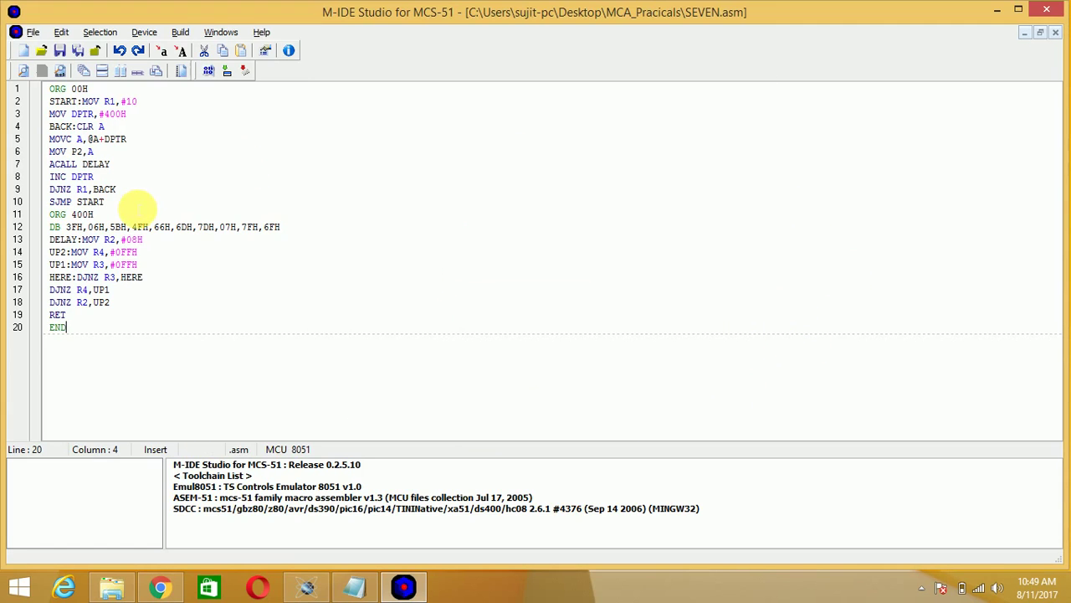
Switch to the 7-seg-0to9 Notepad window, maximize it and examine the program, including the DPTR setup and the data table at ORG 400H
mouse_move(358, 593)
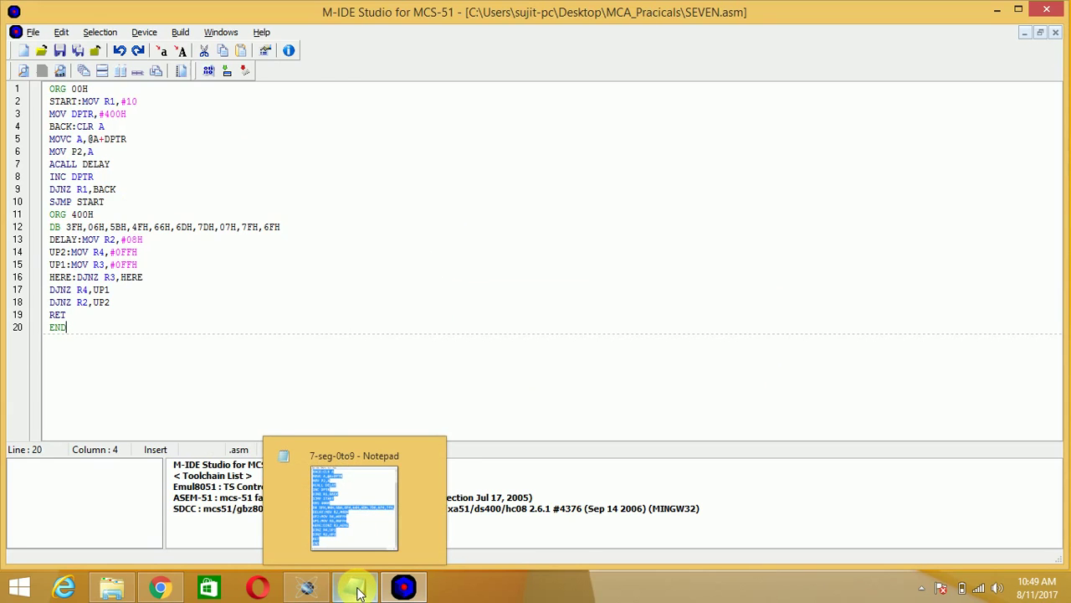
click(359, 593)
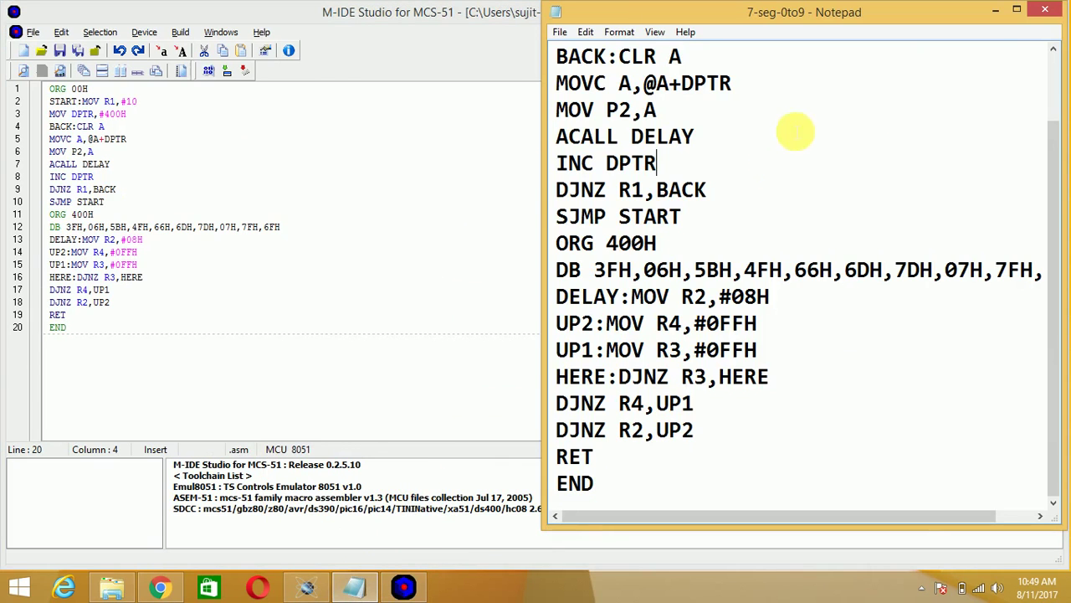
click(1016, 10)
scroll(516, 276, up, 1)
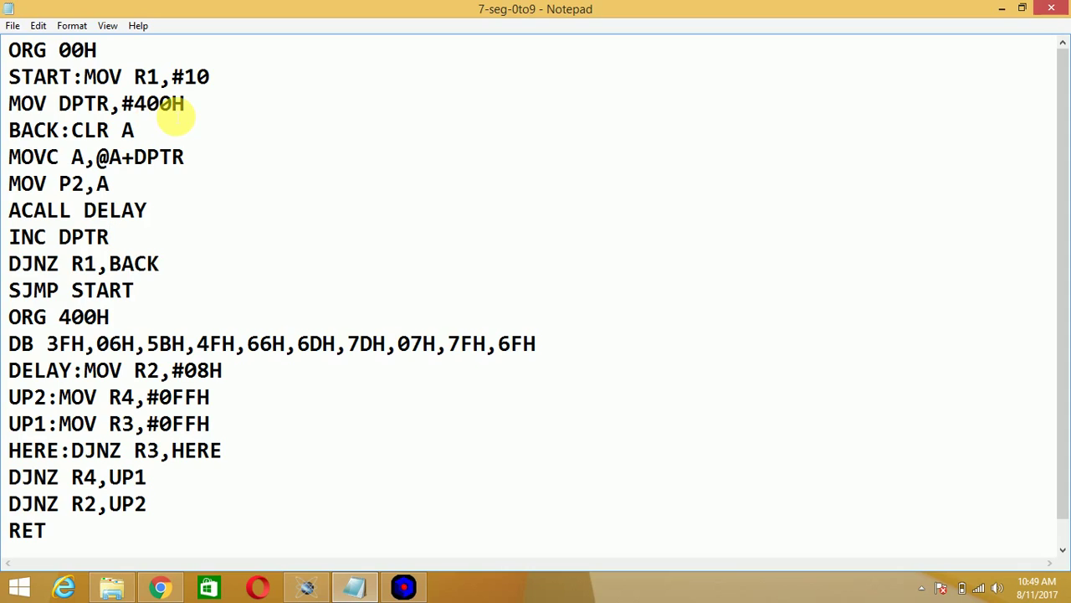
click(189, 112)
click(9, 324)
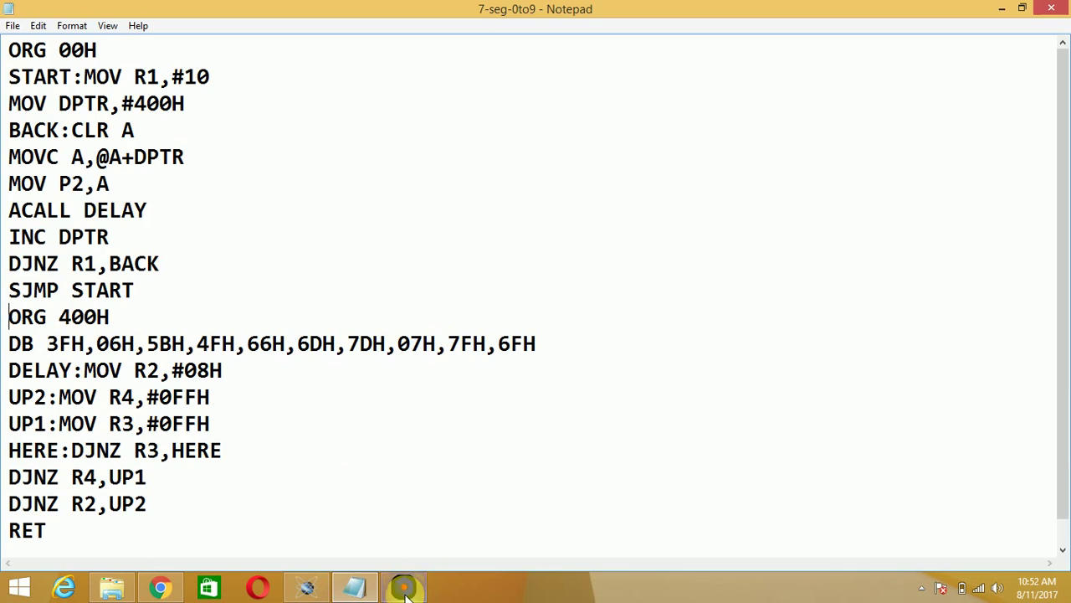
mouse_move(406, 590)
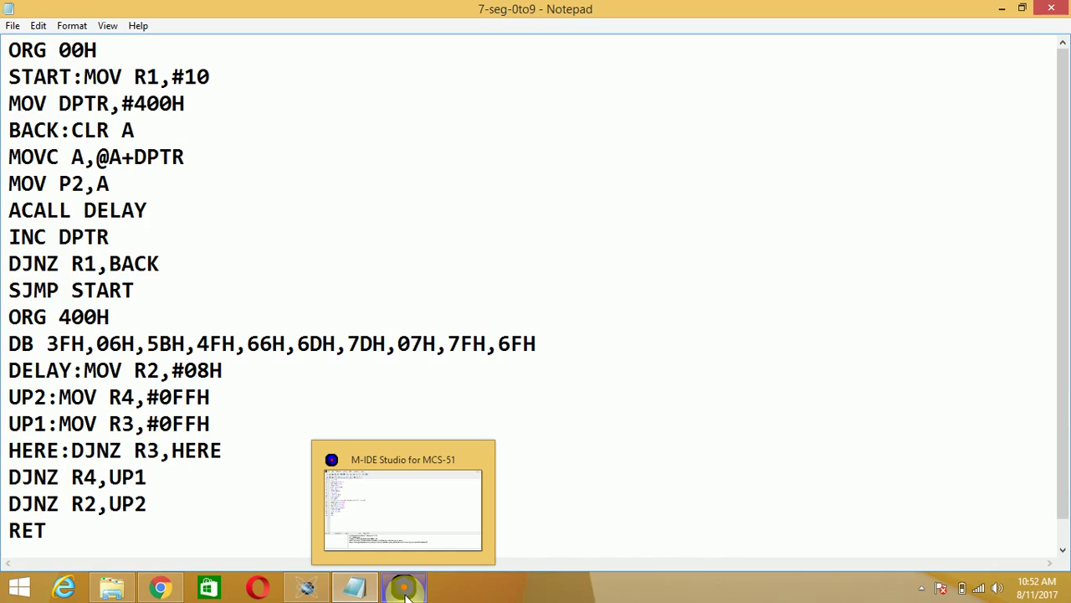
Switch to M-IDE Studio, save SEVEN.asm and build it to generate the hex file
click(406, 591)
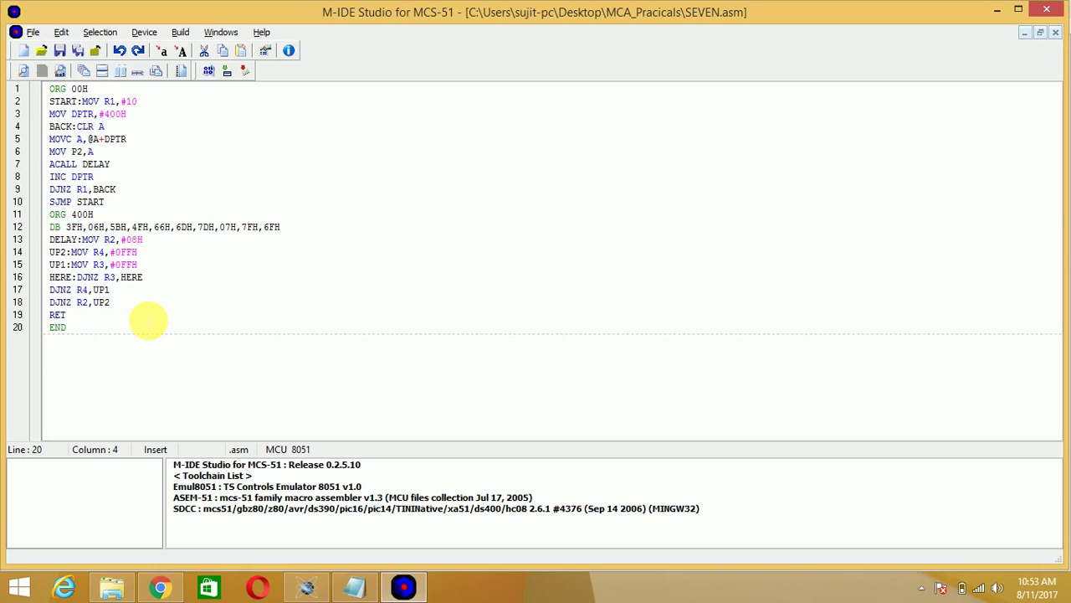
click(60, 50)
click(180, 32)
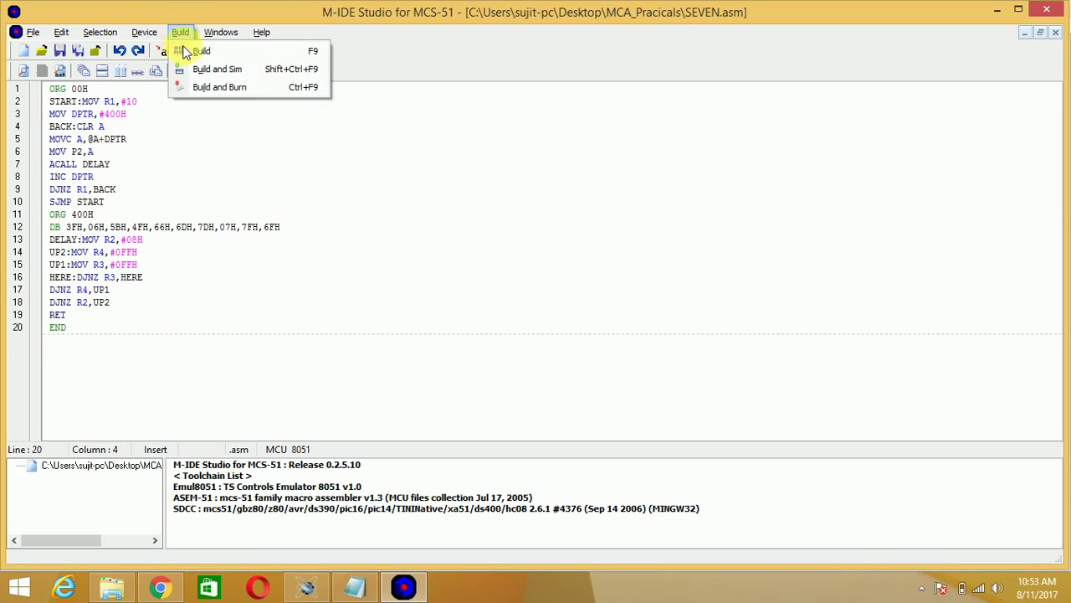
click(189, 51)
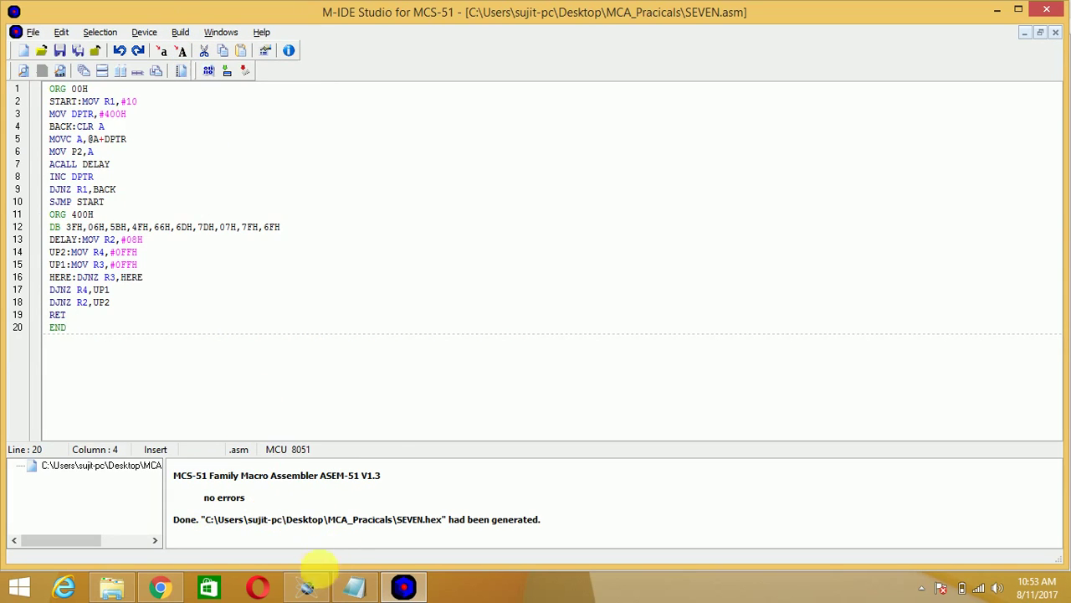
Switch to the 7-SEGMENT-DISPLAY schematic in Proteus and open the properties of the AT89C51RD2 microcontroller
mouse_move(311, 592)
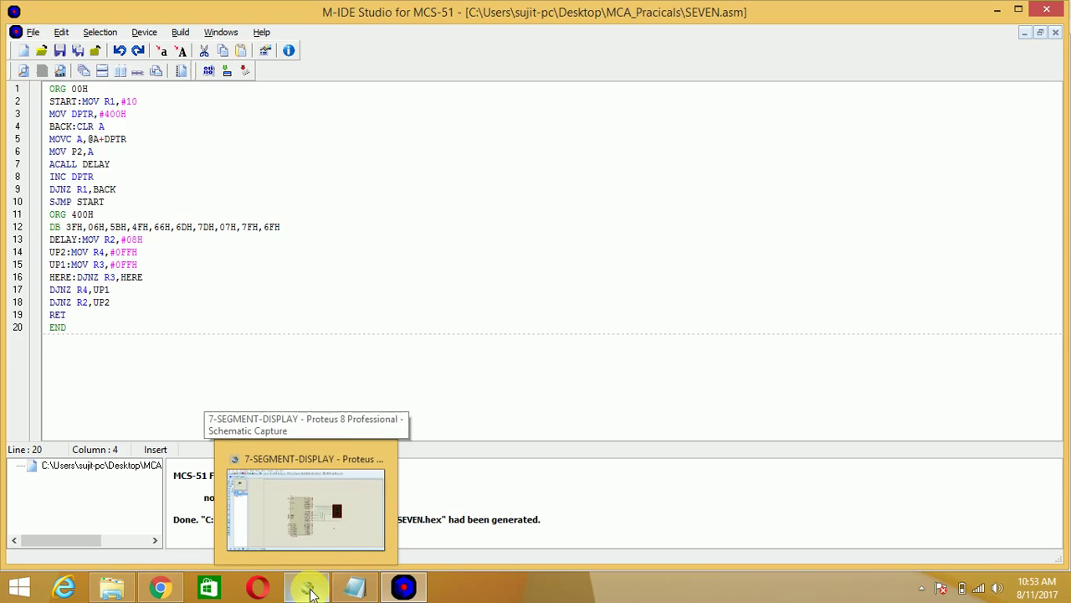
click(311, 590)
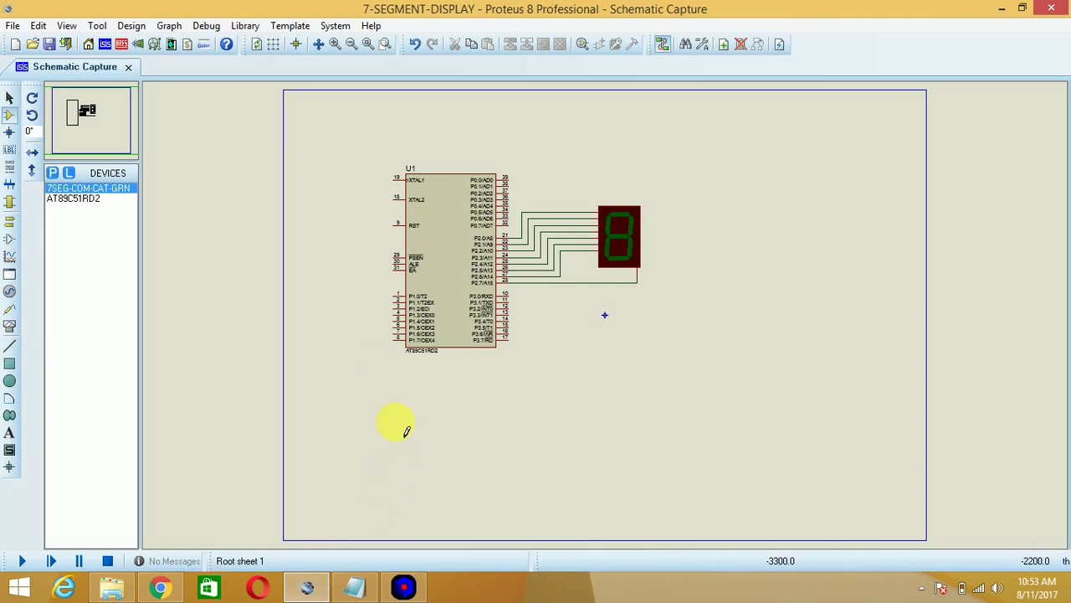
key(F5)
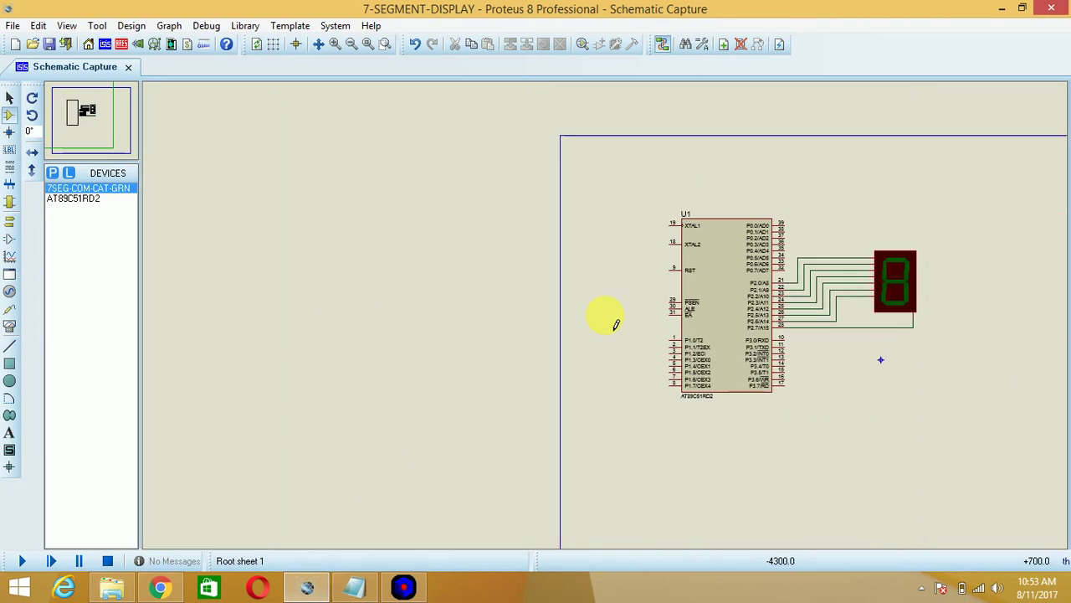
click(108, 132)
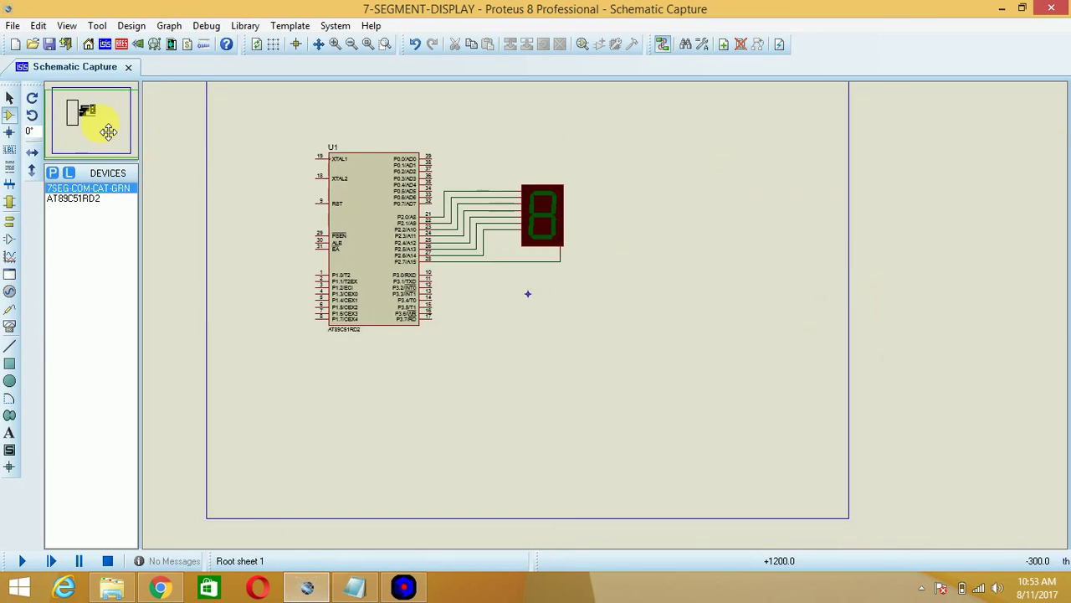
click(96, 123)
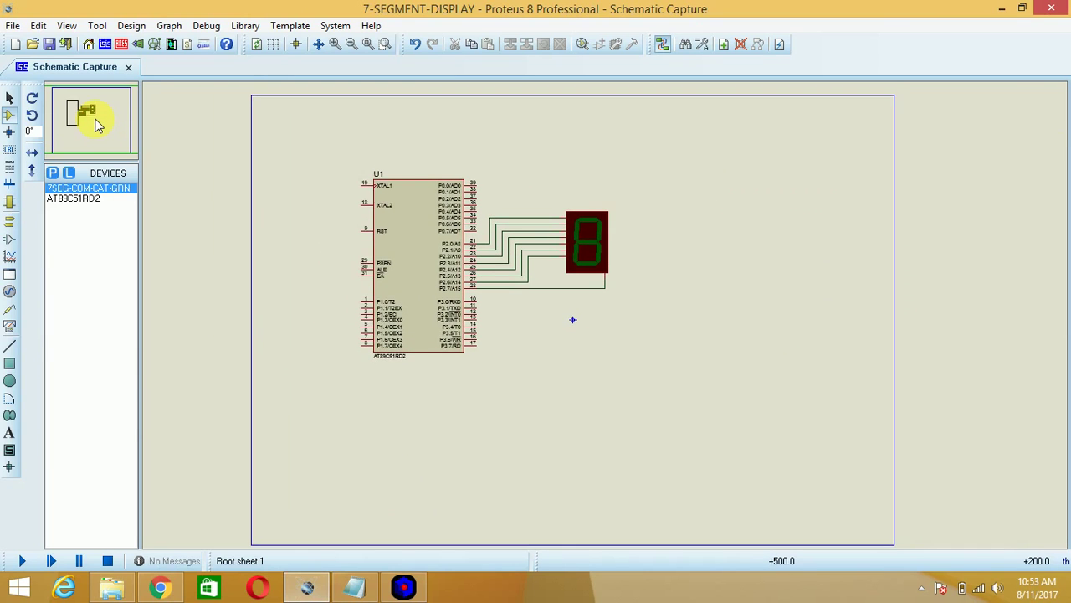
scroll(572, 319, up, 2)
scroll(531, 342, down, 1)
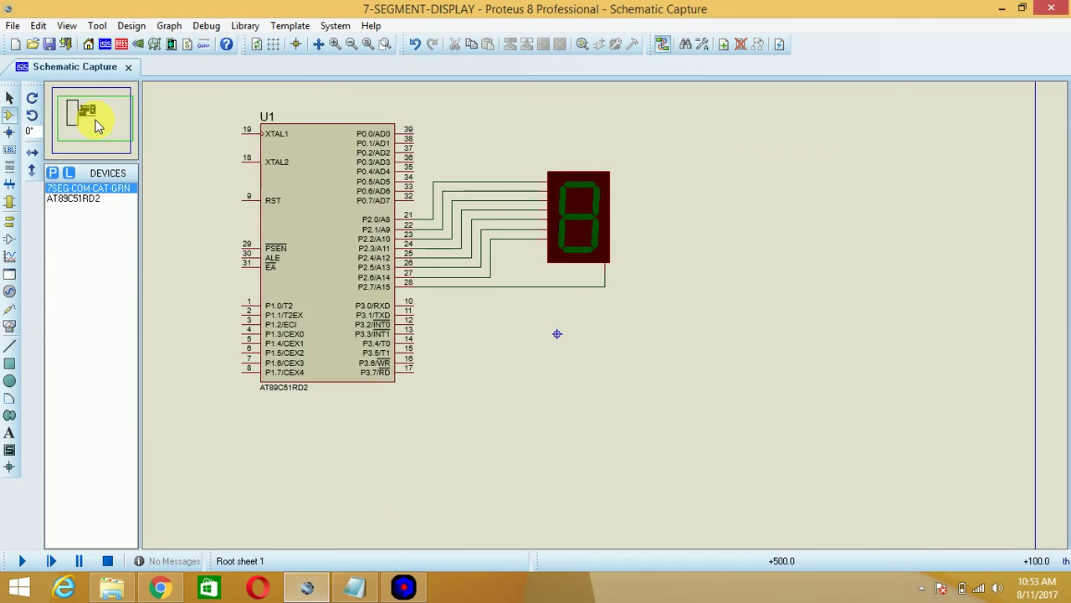
double_click(321, 251)
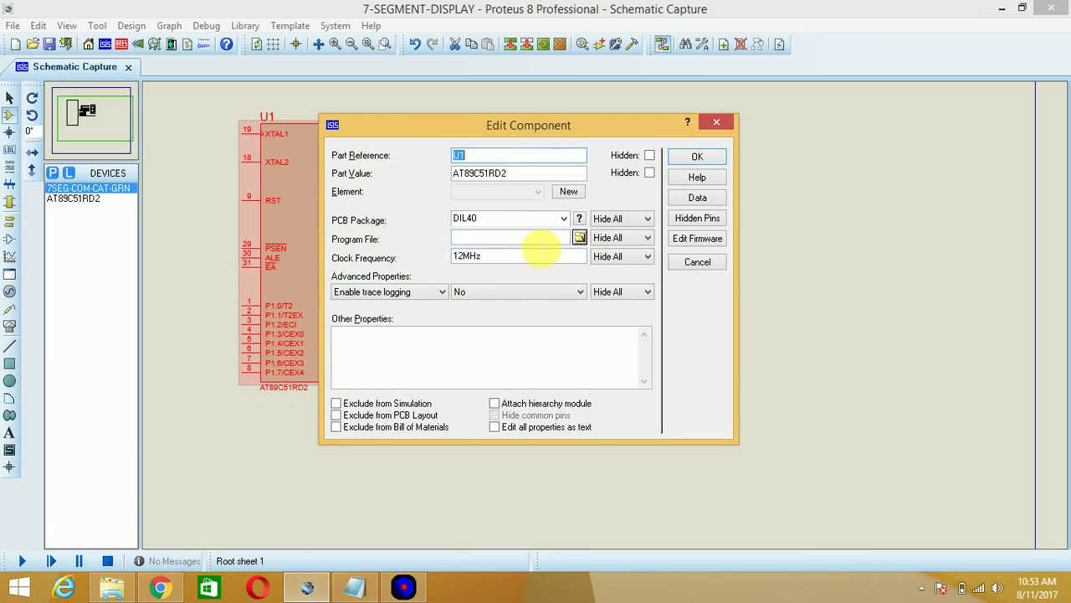
Load SEVEN.hex from the MCA_Pracicals folder on the desktop as the microcontroller's program file and accept the component settings
click(578, 237)
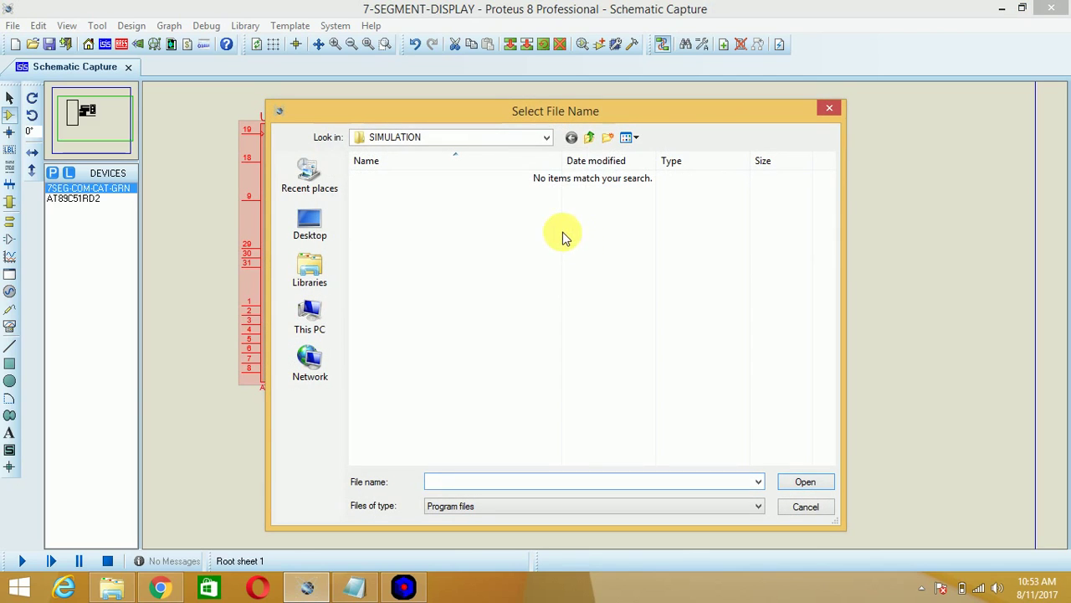
click(591, 139)
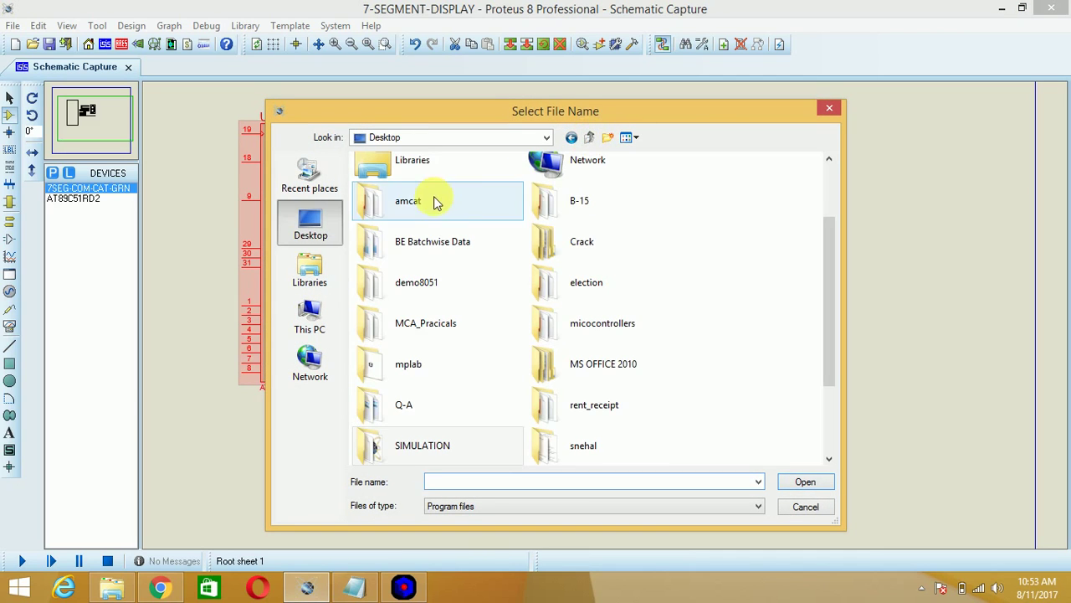
key(shift+Tab)
key(m)
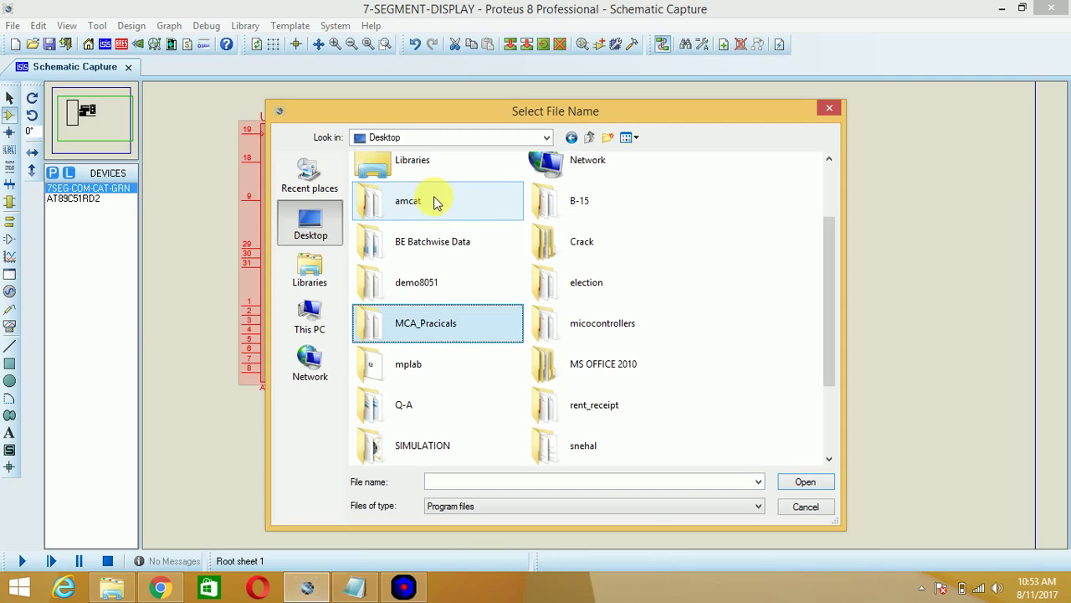
double_click(455, 327)
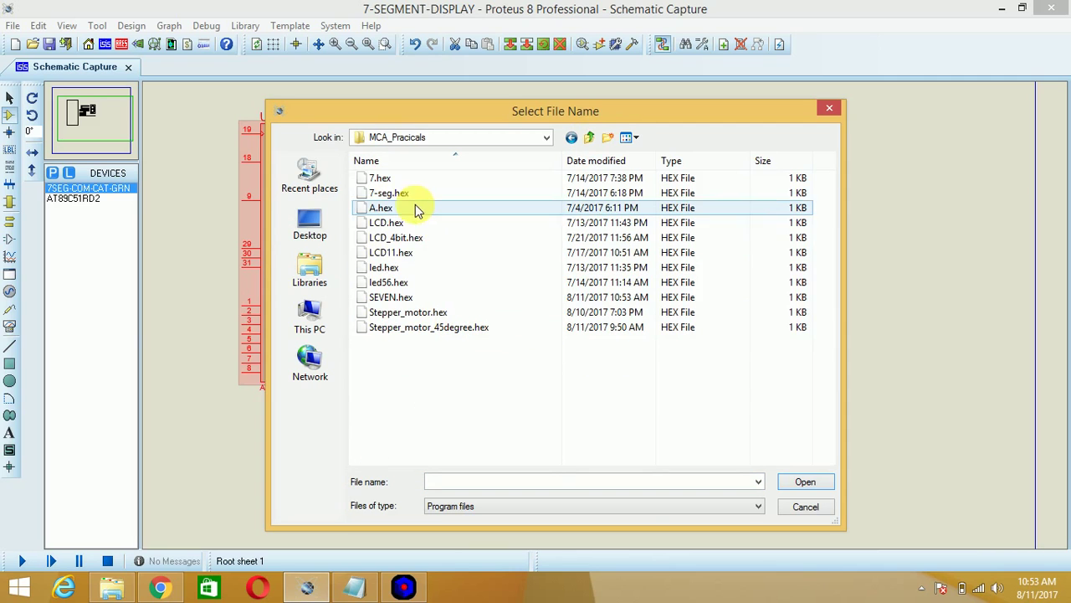
click(419, 298)
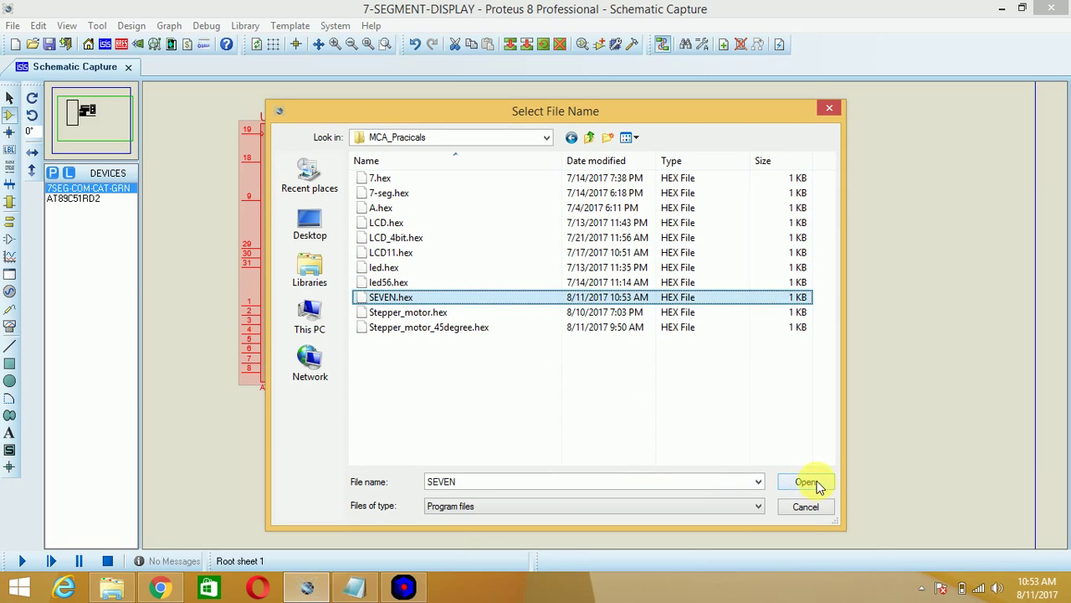
click(813, 486)
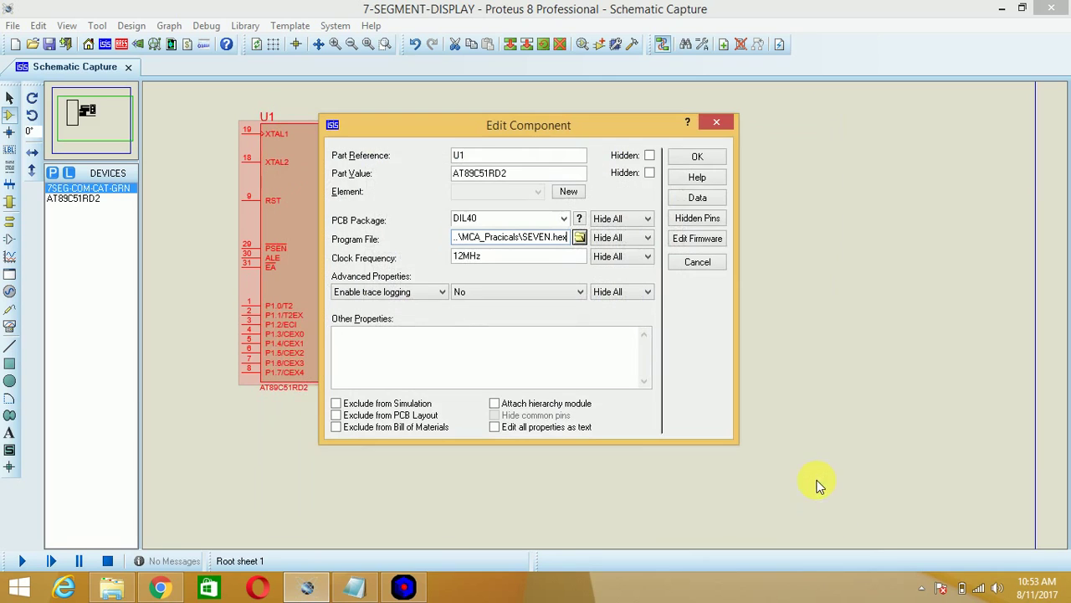
click(690, 158)
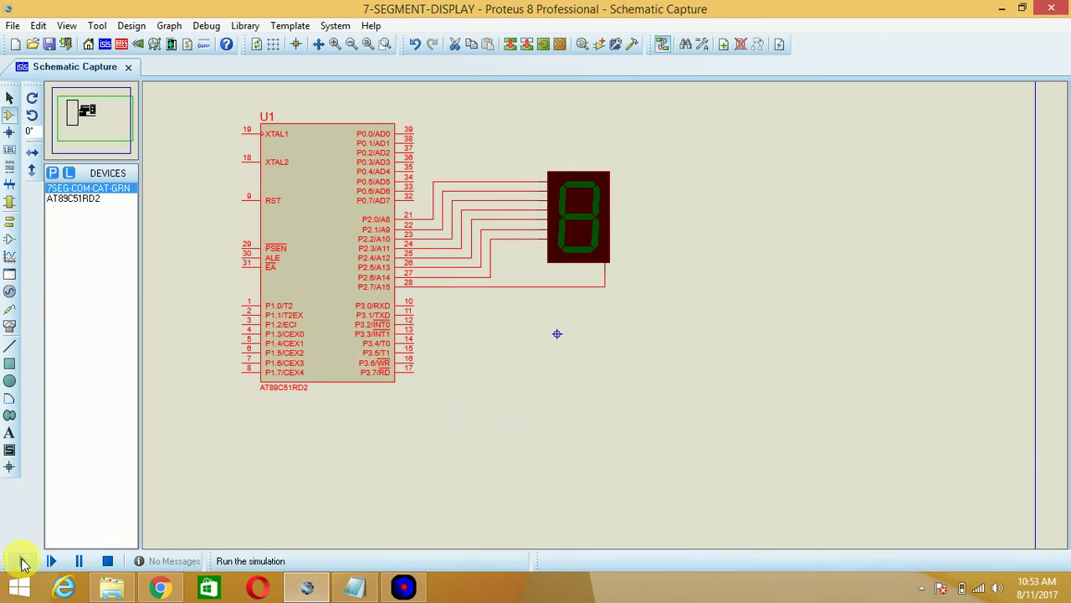
Run the simulation to watch the digit sequence on the 7-segment display, then stop it
click(22, 560)
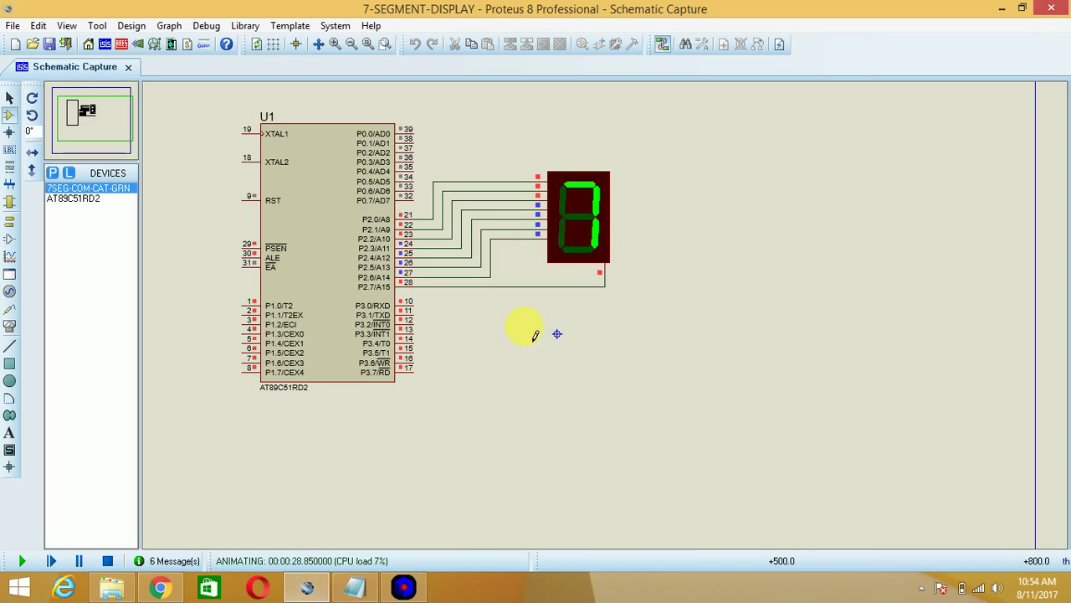
mouse_move(360, 592)
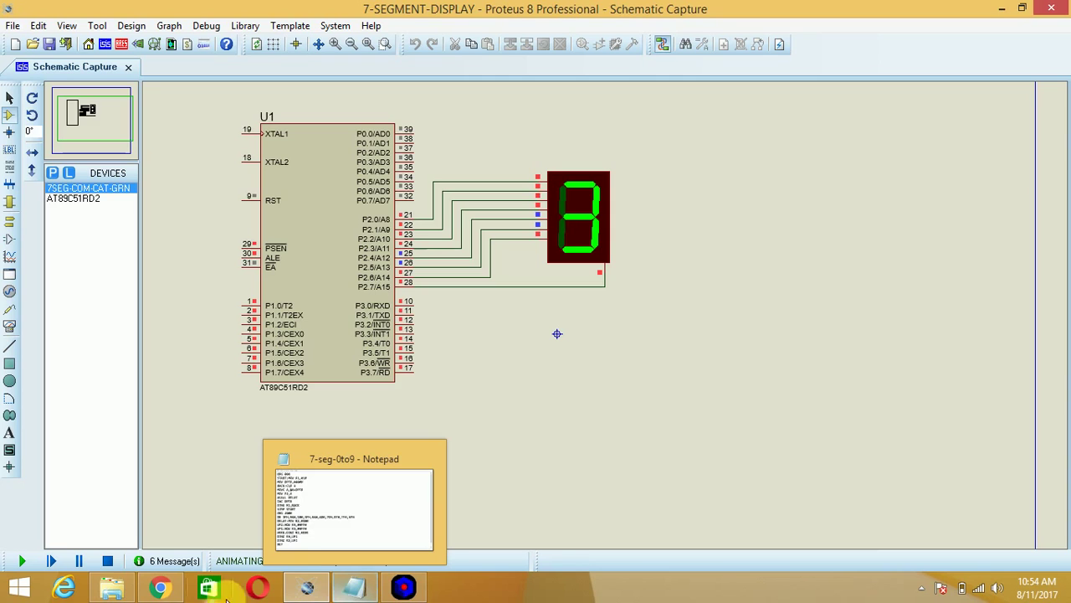
mouse_move(128, 594)
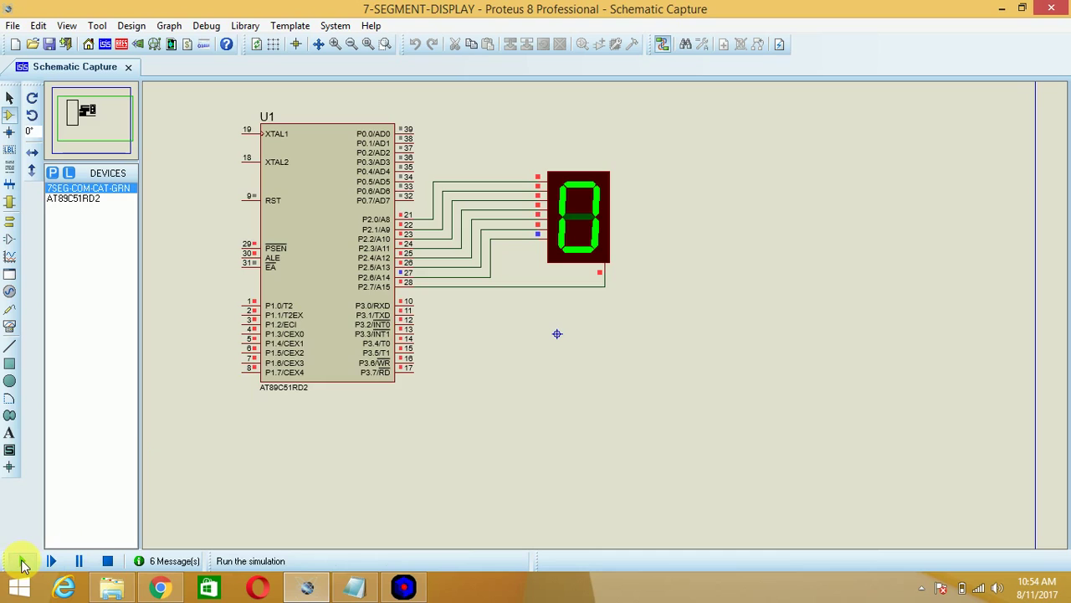
click(107, 561)
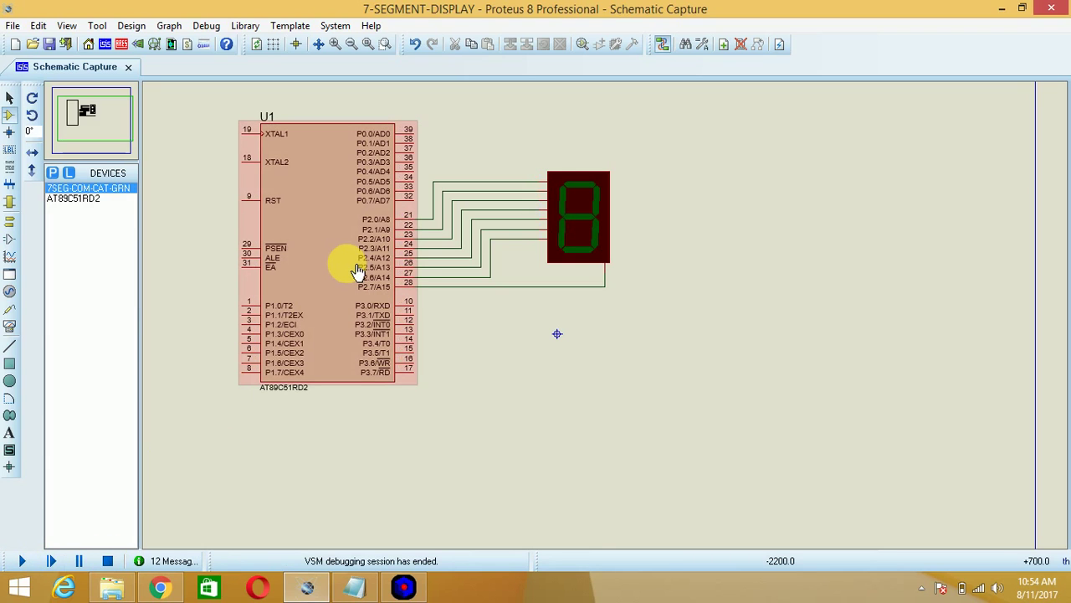
Move microcontroller U1 slightly down, review its program file selection in the component properties, and close the dialogs without changes
drag(356, 278, 355, 288)
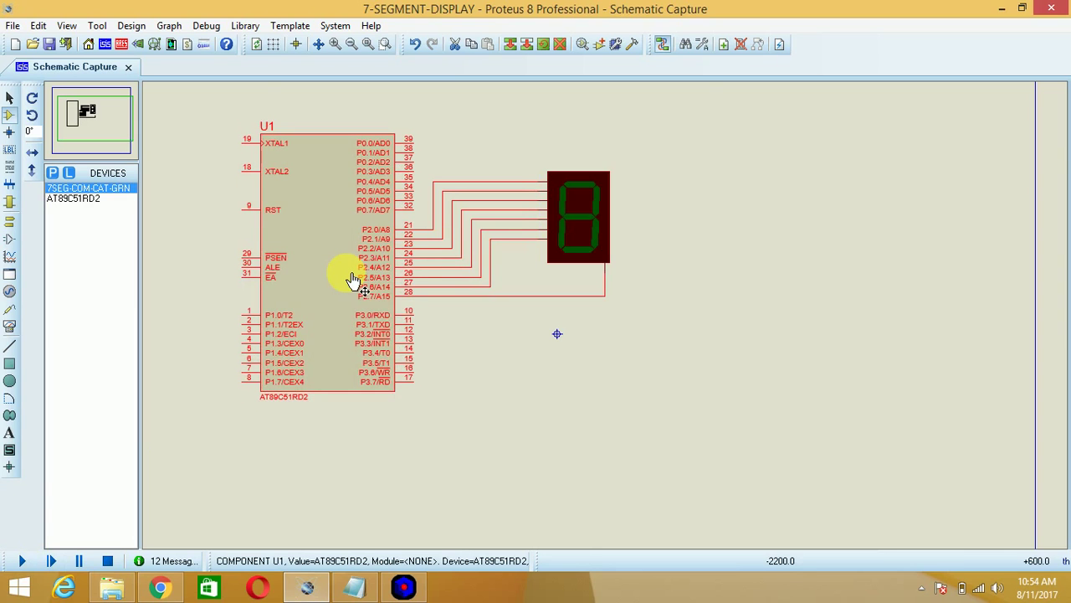
double_click(354, 280)
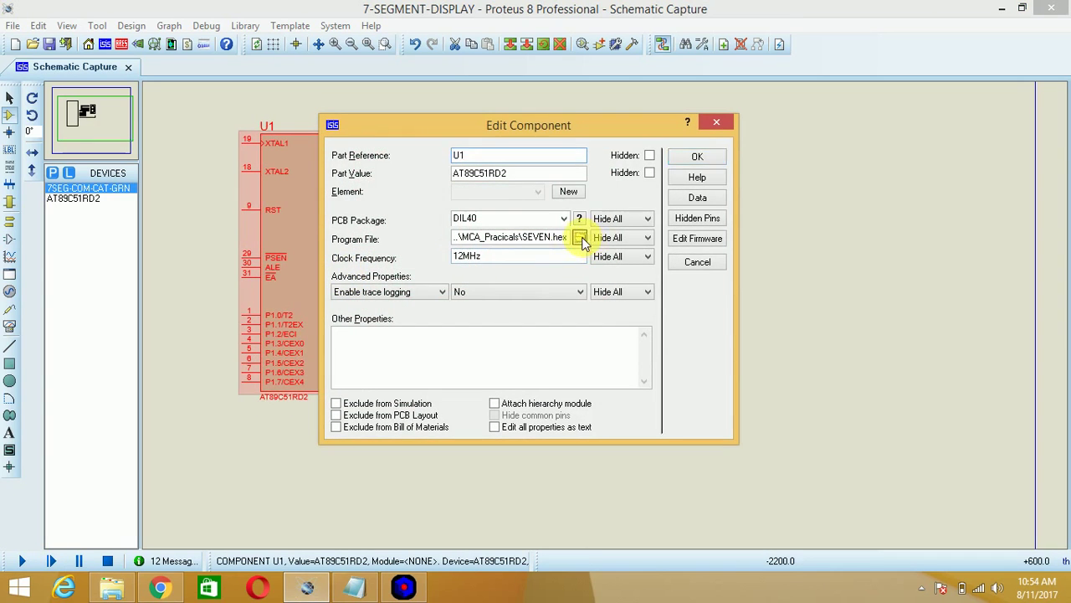
click(580, 239)
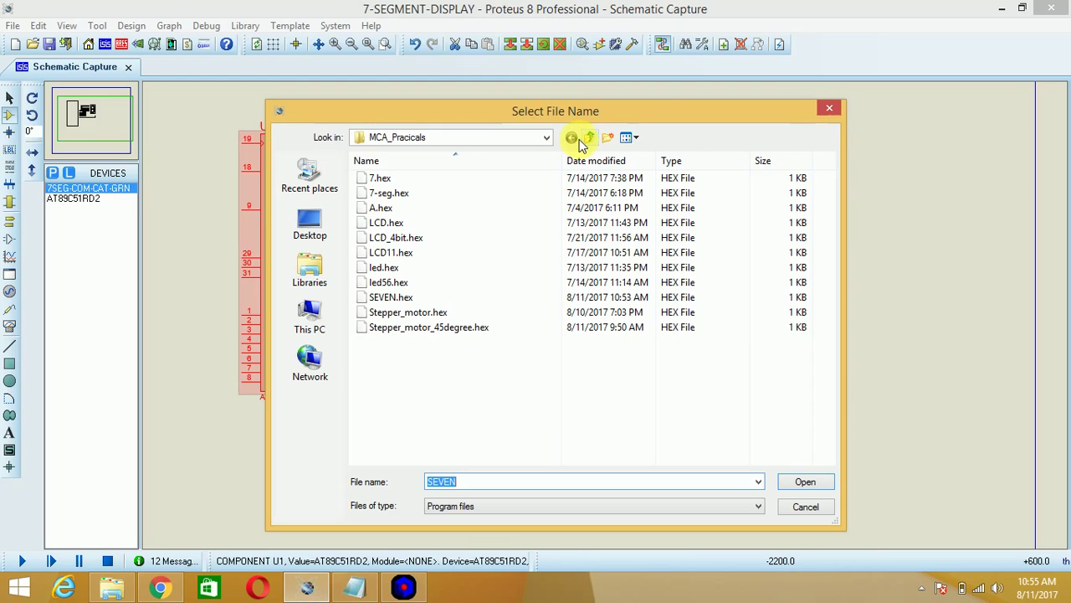
click(836, 108)
click(716, 122)
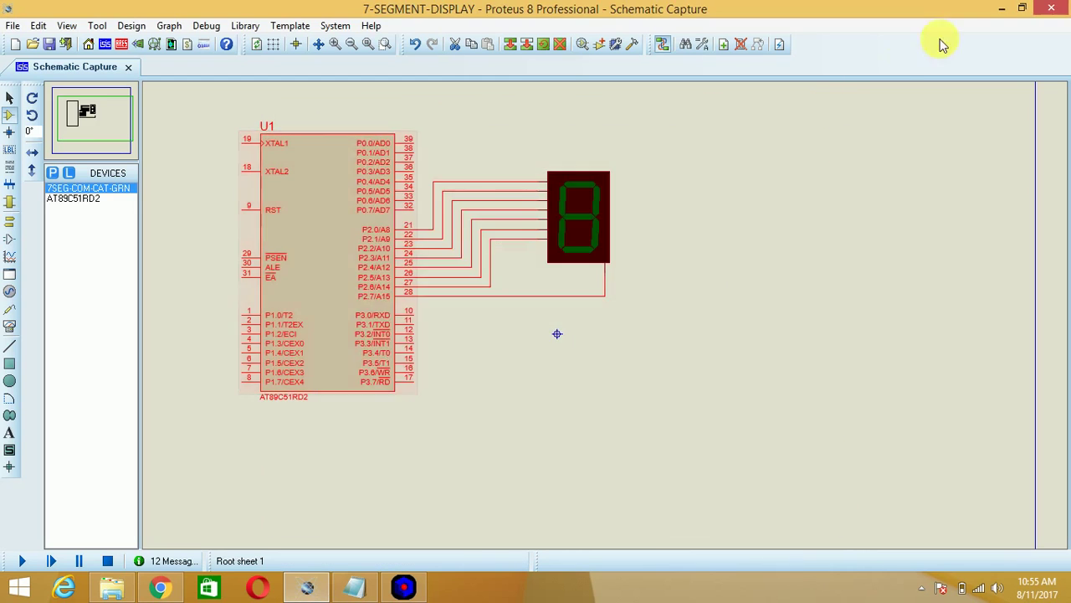
Minimize Proteus and M-IDE Studio, close the 7-seg-0to9 Notepad file, then open 7-seg-0toF from MCA_Pracicals and copy its entire program
click(998, 10)
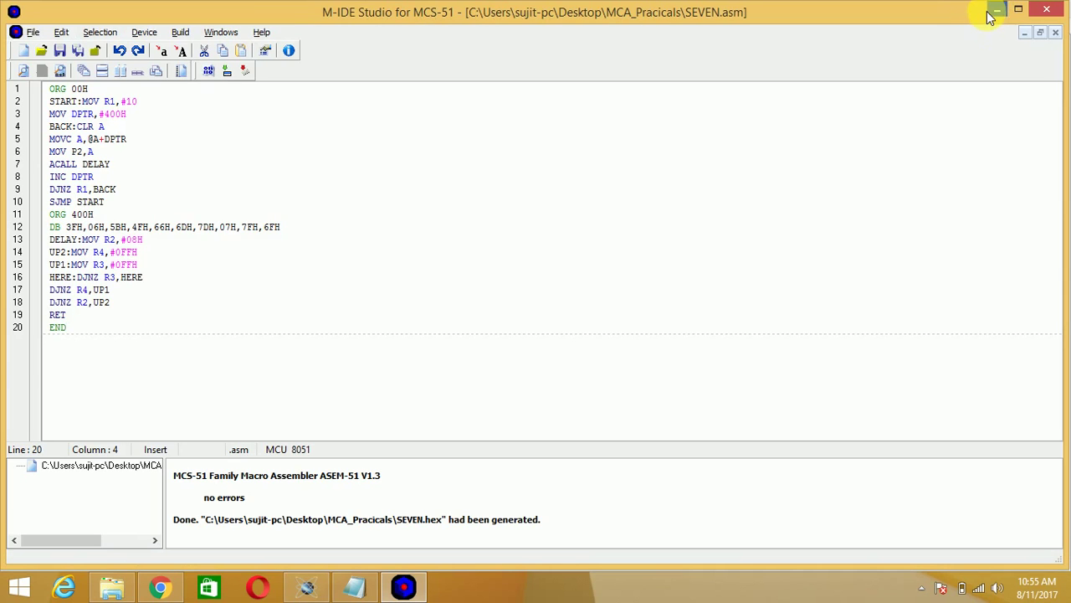
click(995, 11)
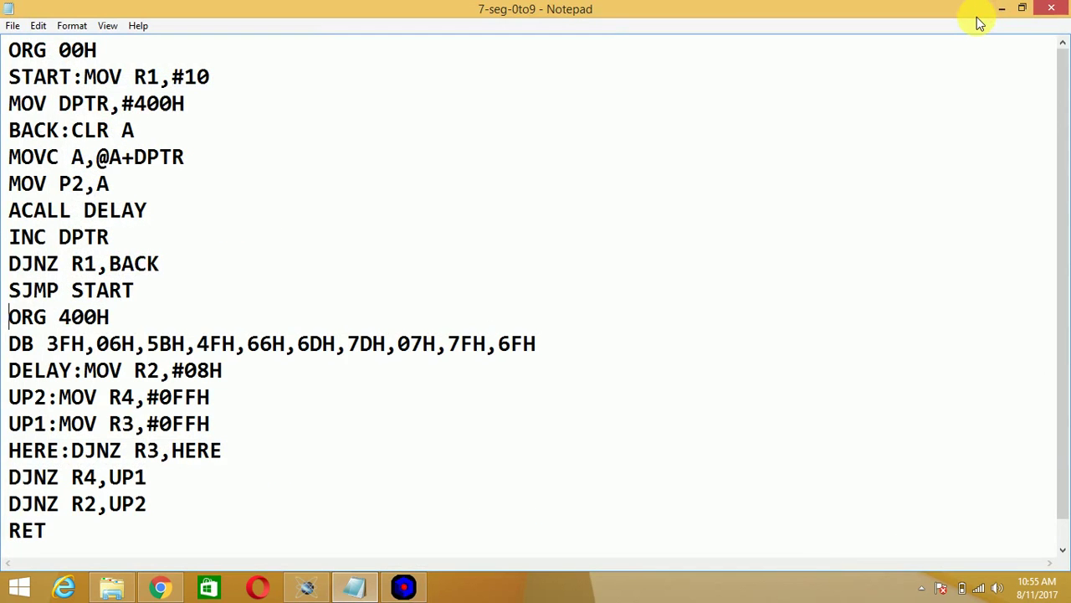
click(1053, 9)
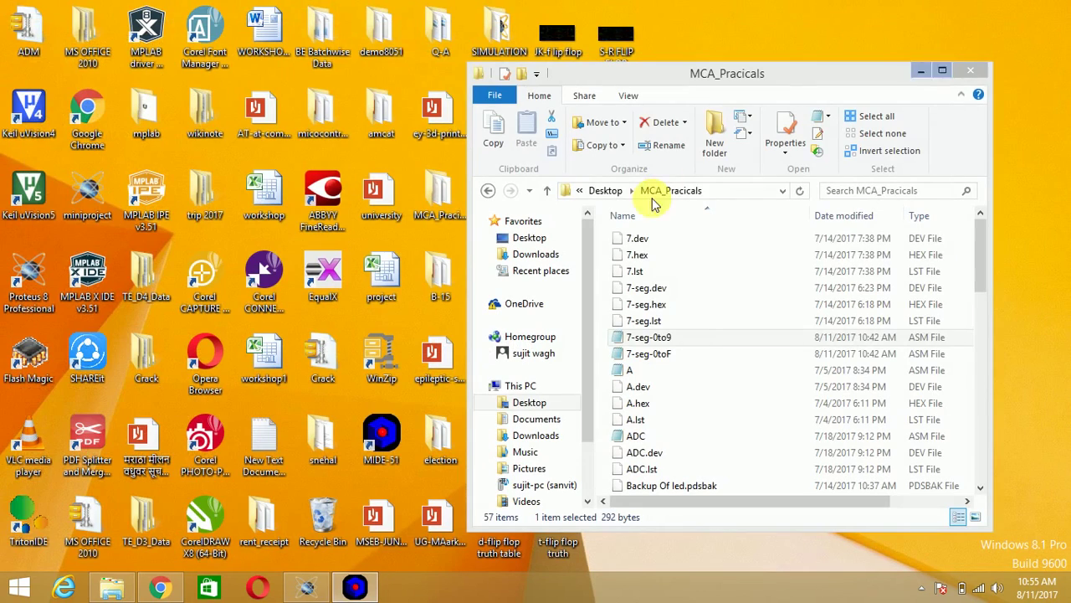
double_click(679, 354)
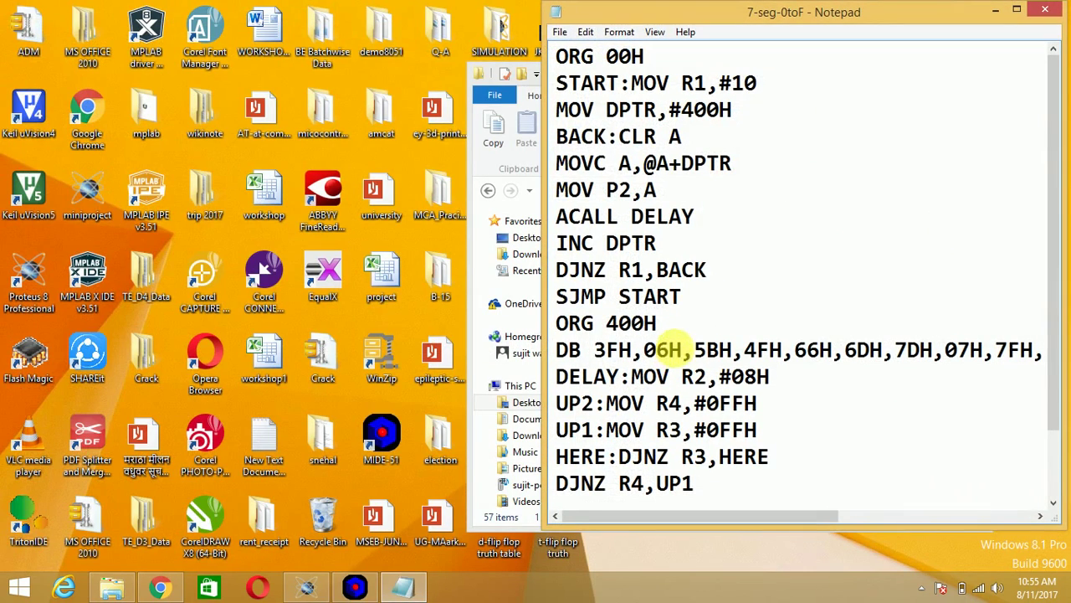
key(ctrl+a)
key(ctrl+c)
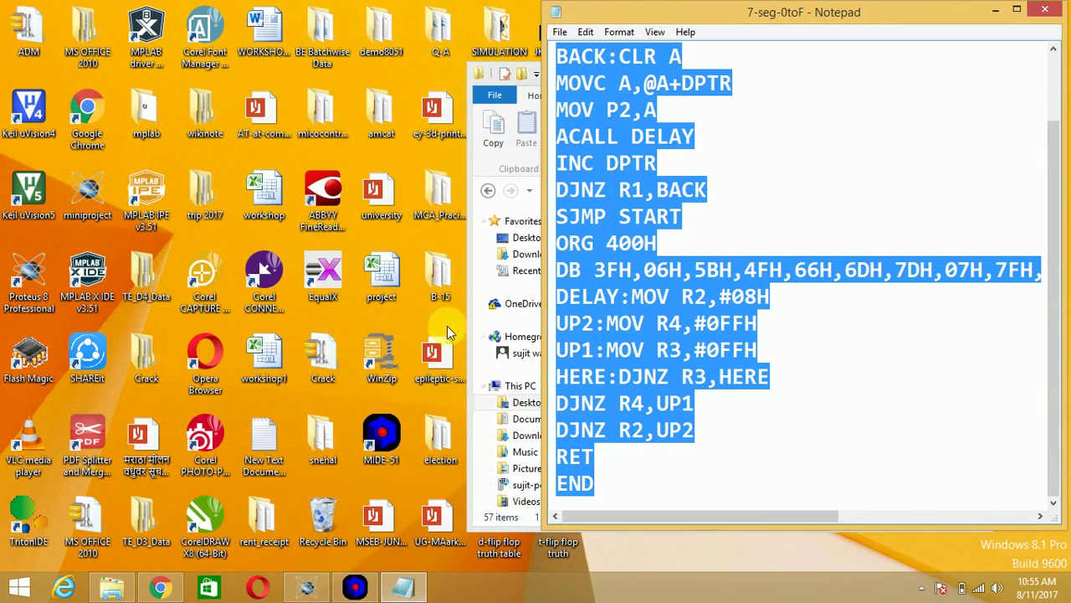
Create a new file in M-IDE Studio and paste the copied 0-to-F assembly program into it
click(356, 586)
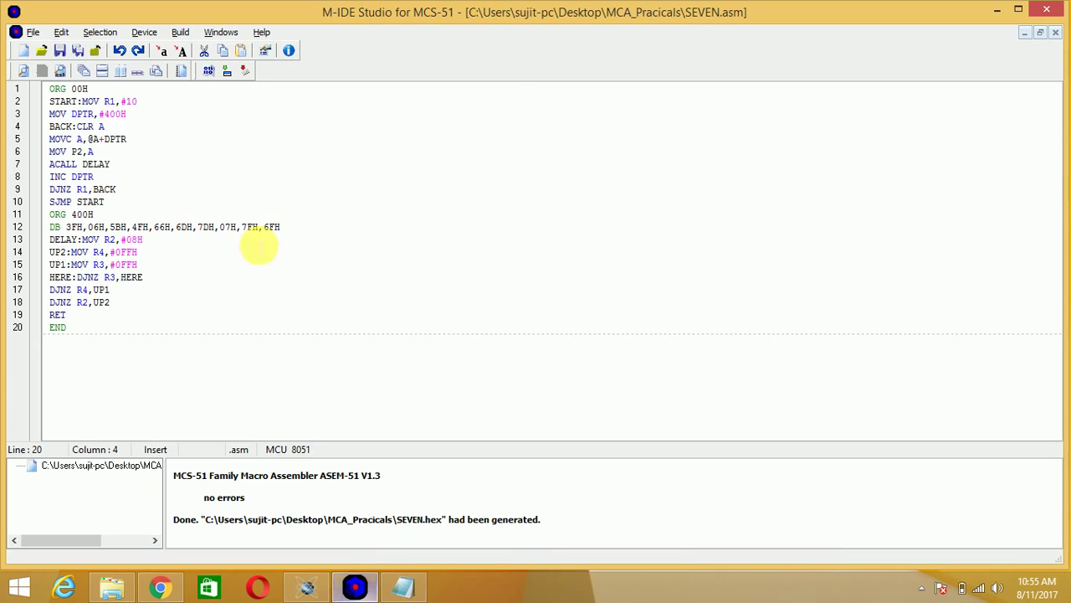
click(32, 32)
click(48, 51)
key(ctrl+v)
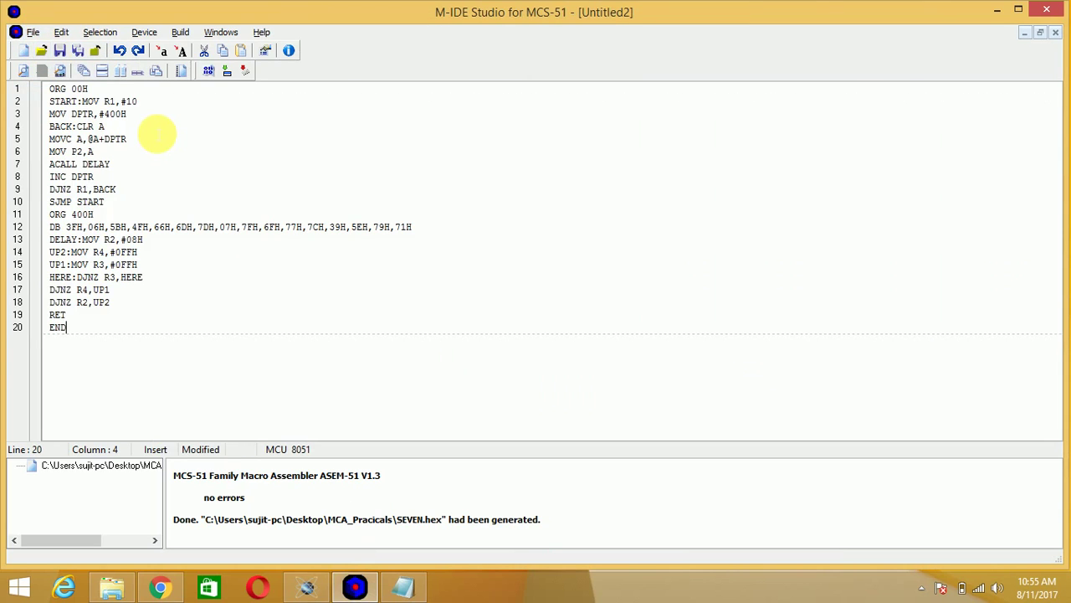
Save the pasted program as SEVEN0-f.asm in the MCA_Pracicals folder and assemble it into a hex file
click(60, 51)
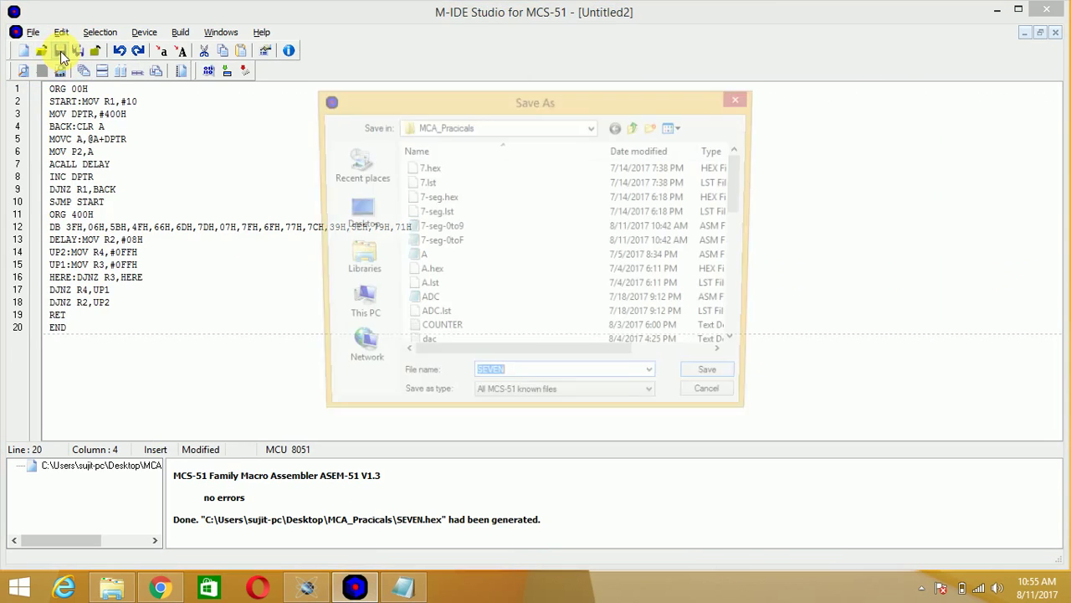
click(530, 385)
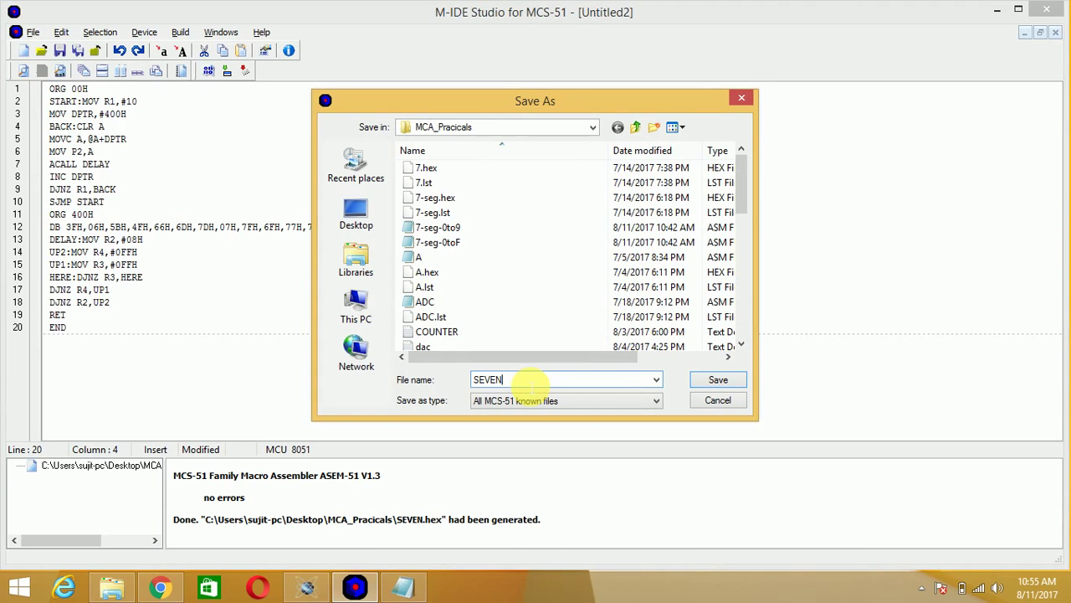
text(0f.asm)
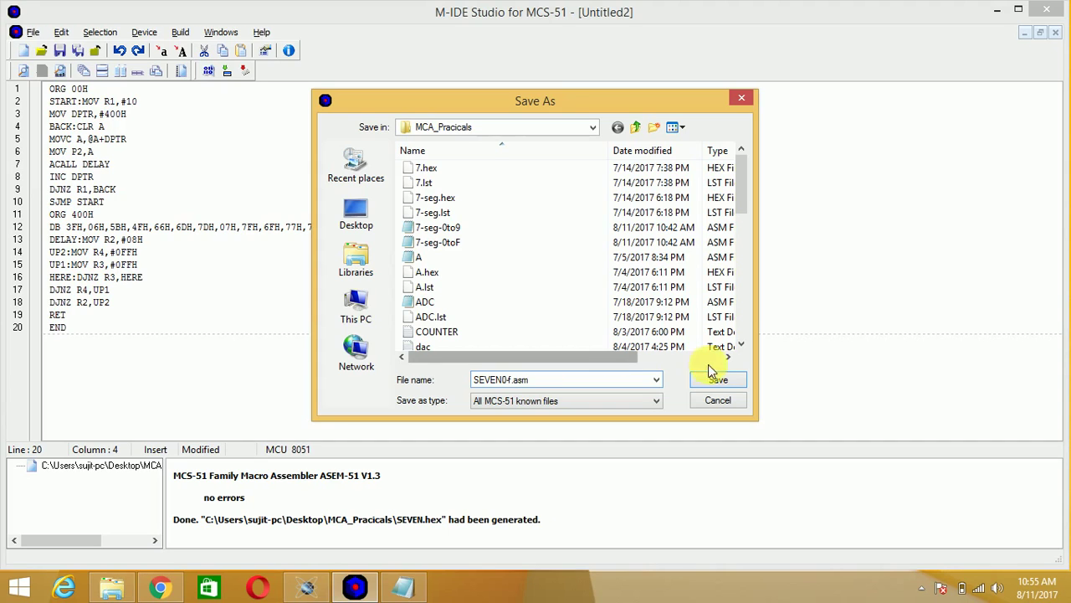
click(711, 380)
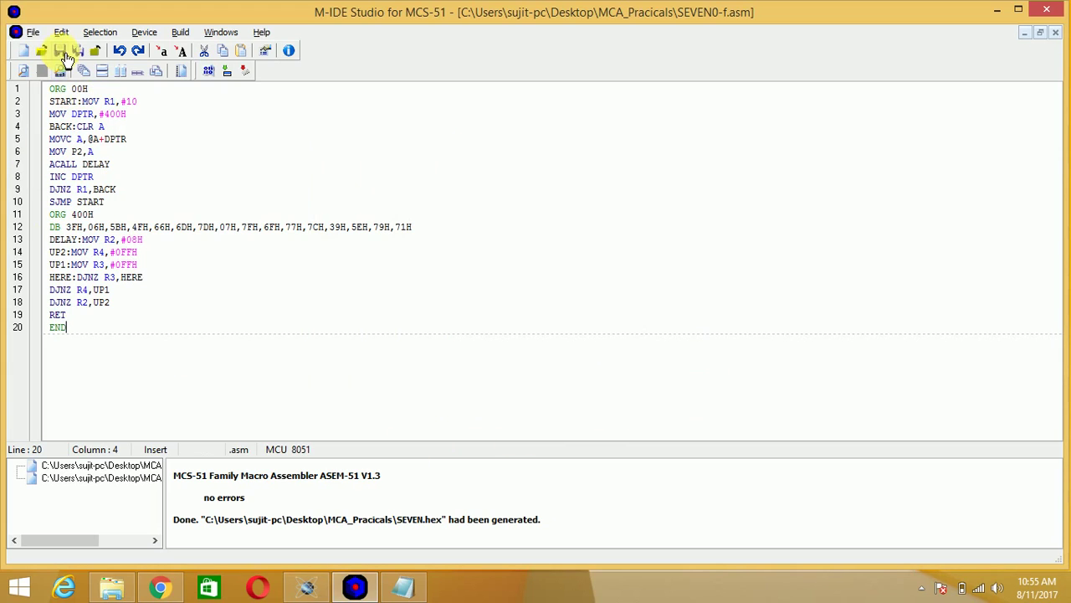
click(180, 32)
click(201, 50)
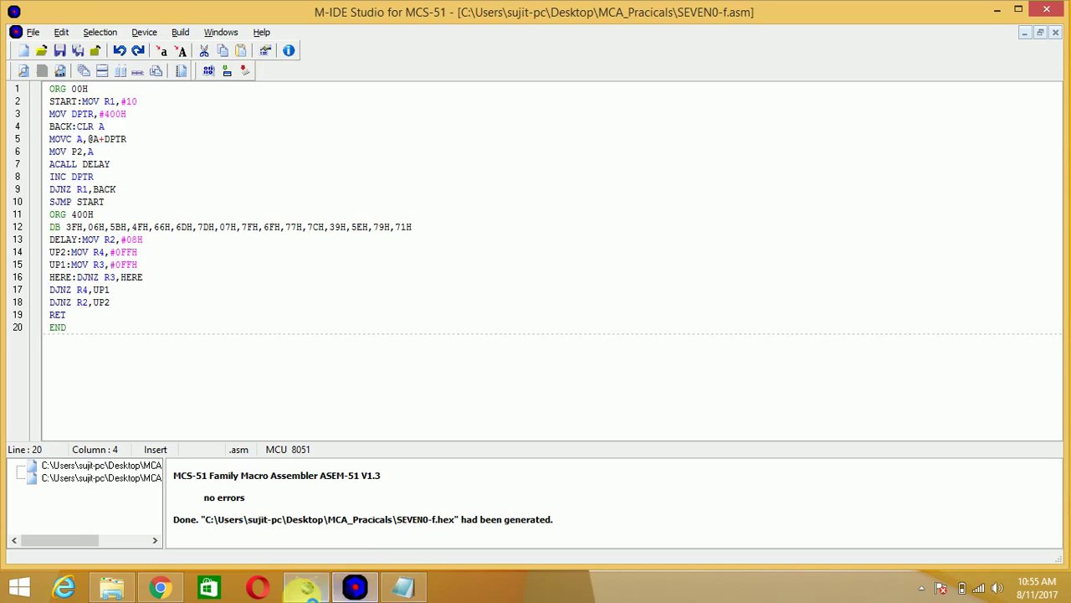
Switch to Proteus and set microcontroller U1's program file to SEVEN0-f.hex from the MCA_Pracicals folder
click(306, 588)
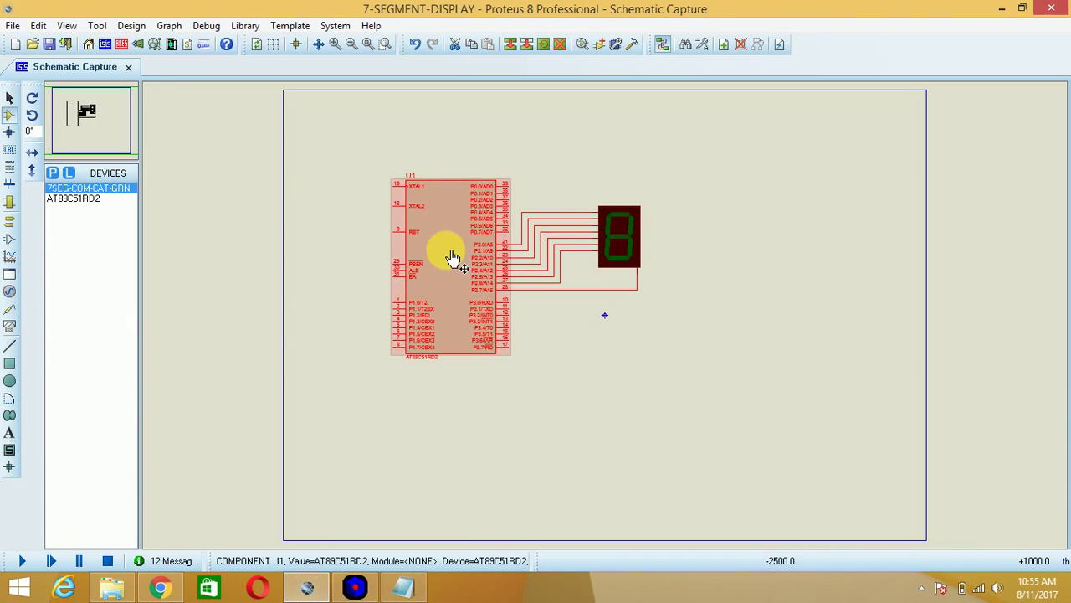
double_click(446, 254)
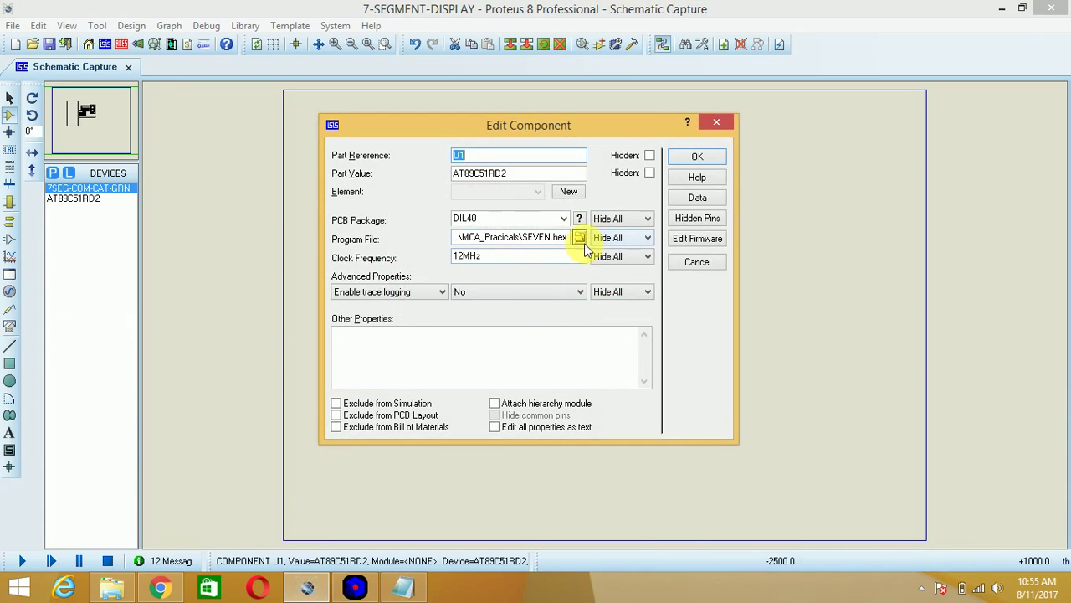
click(582, 241)
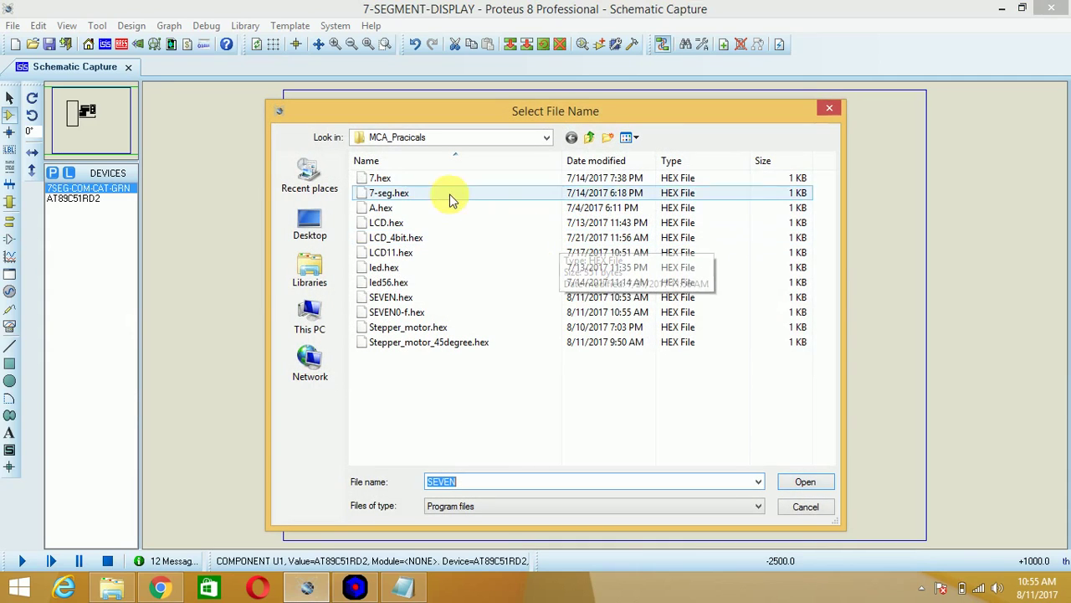
click(437, 311)
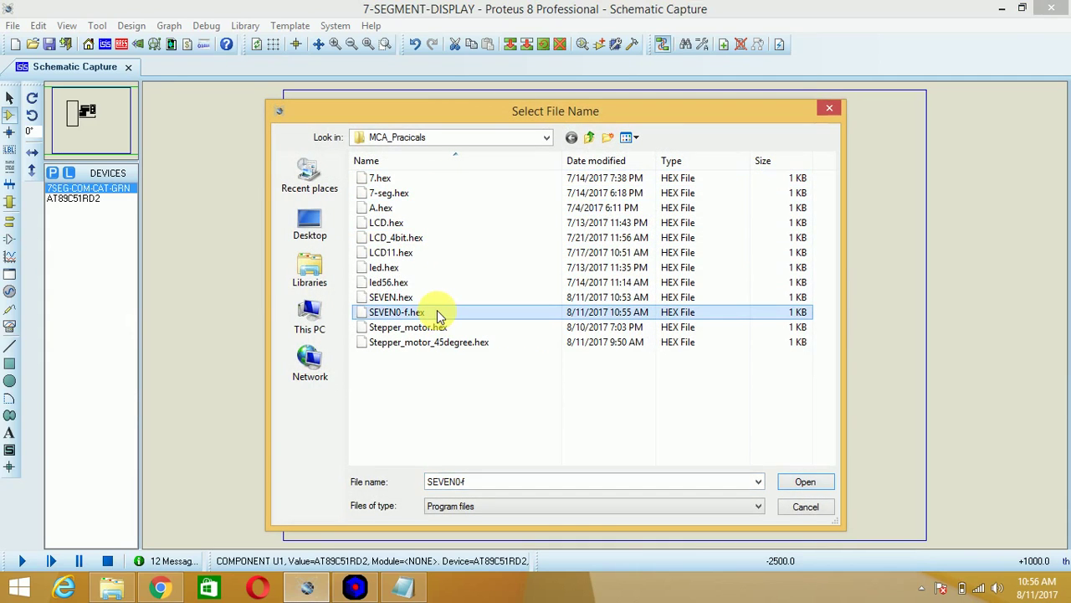
click(803, 481)
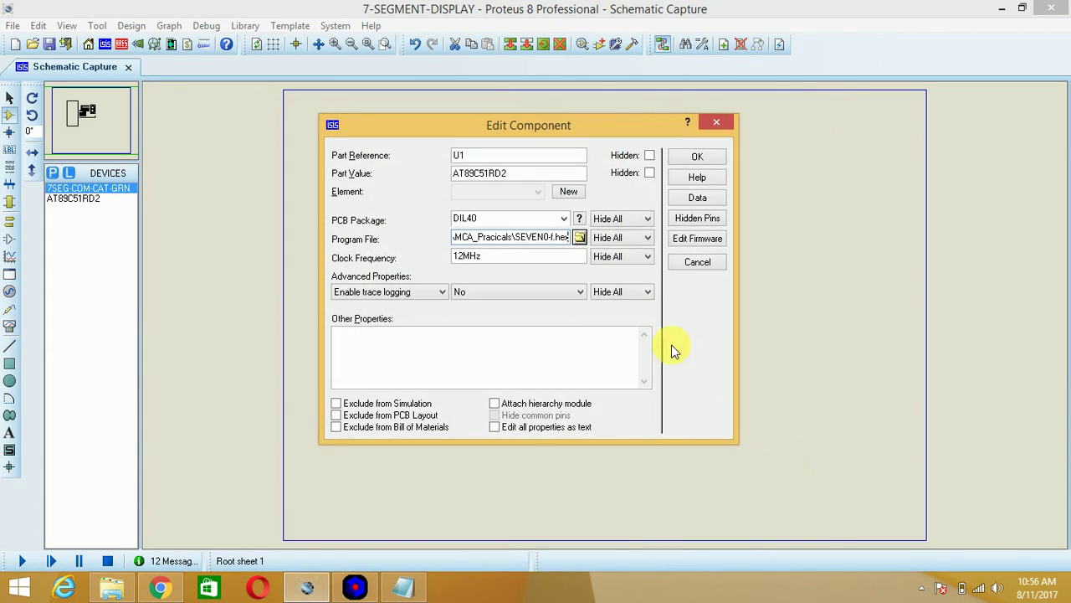
click(698, 157)
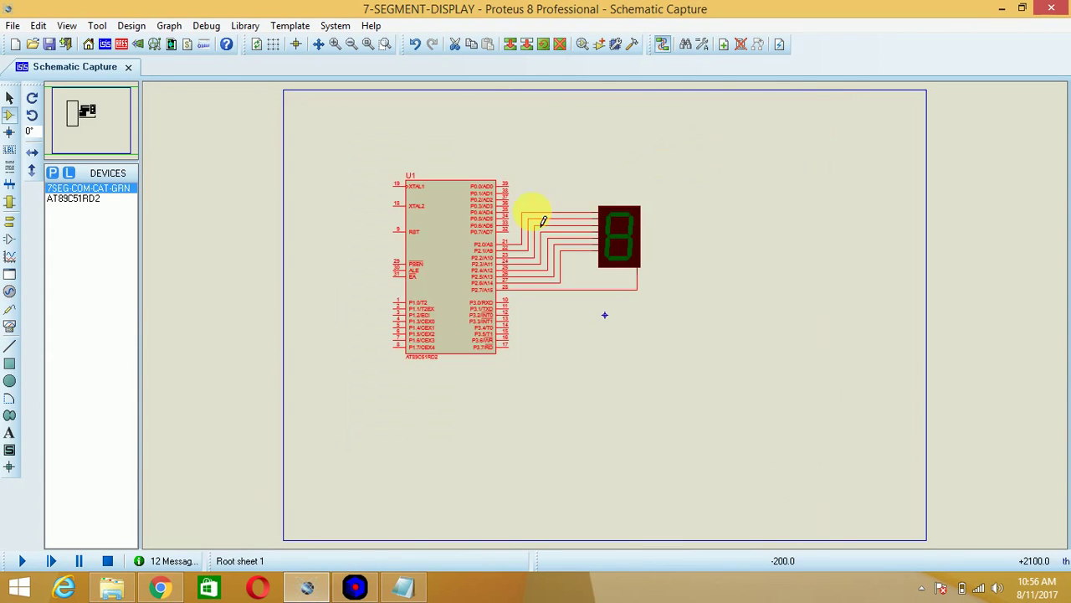
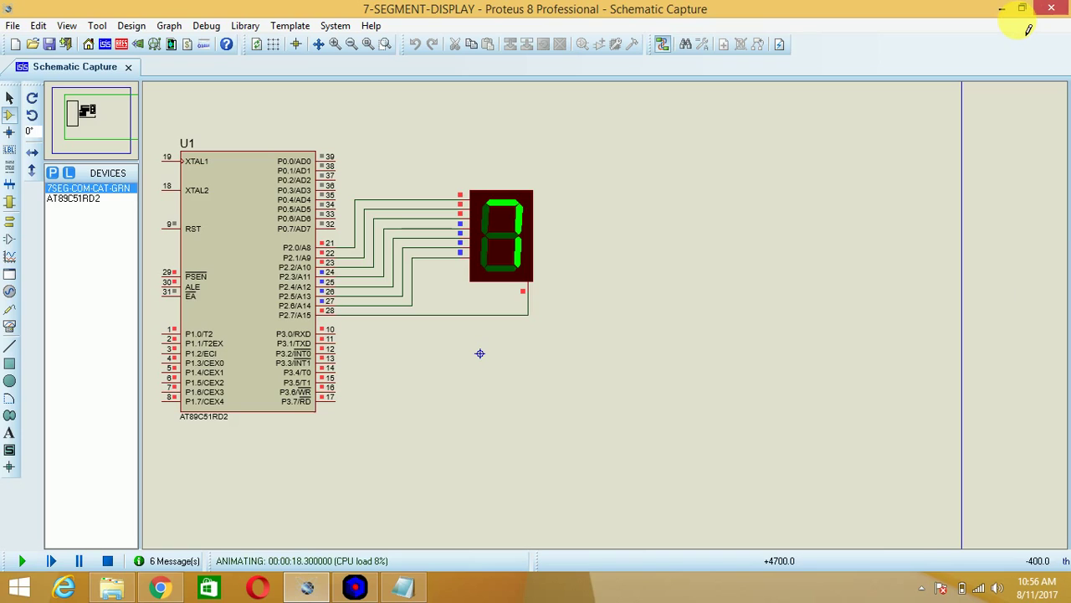
Stop the running simulation, then switch to M-IDE Studio and check the R1 counter value on line 2 of SEVEN0-f.asm
click(107, 561)
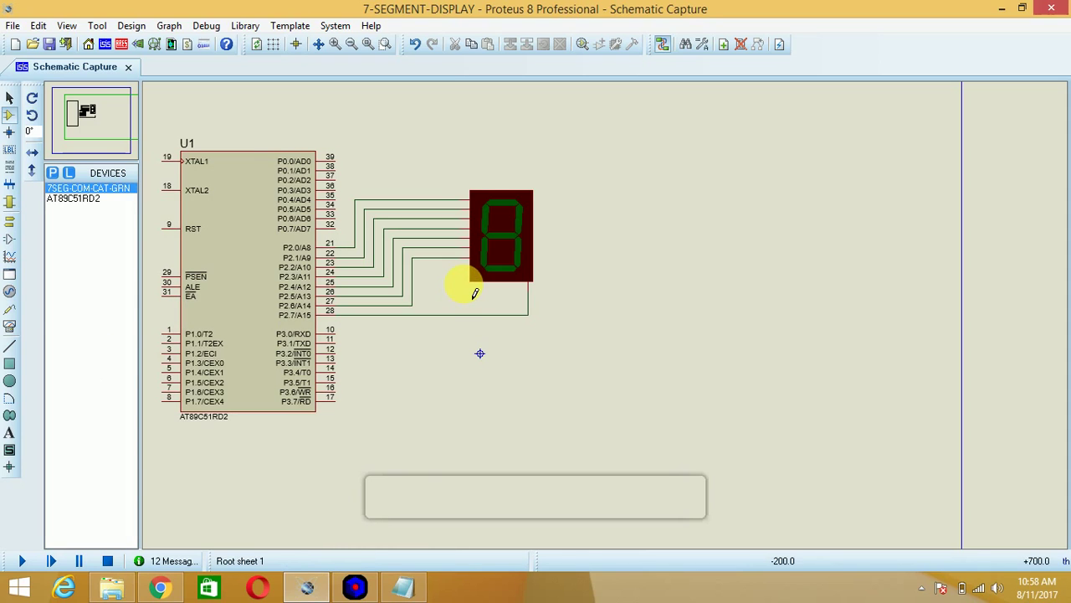
click(357, 590)
click(145, 102)
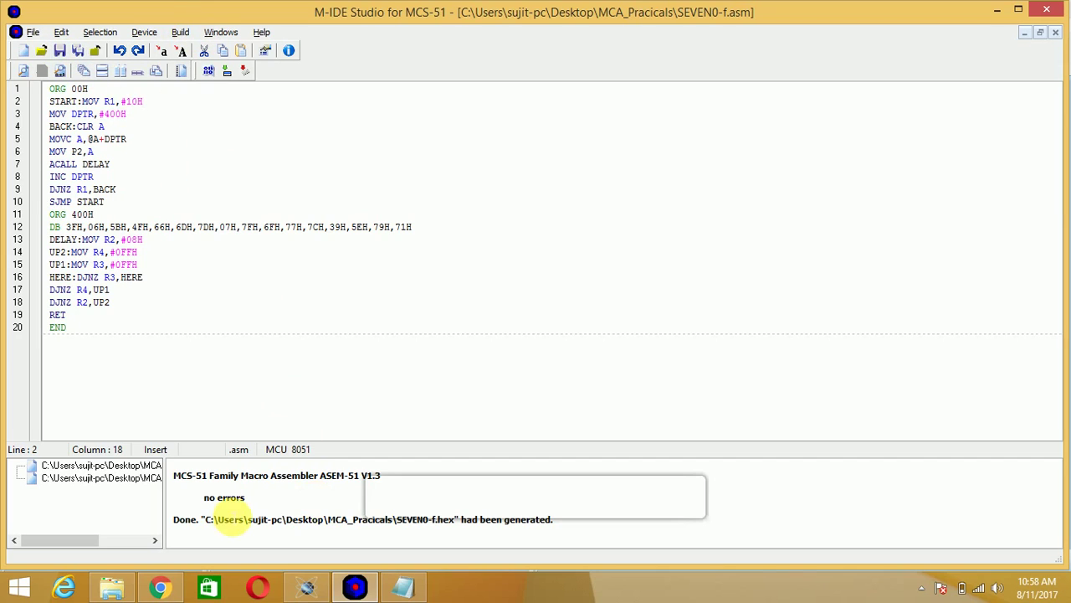
Return to Proteus and reload the rebuilt SEVEN0-f.hex as the program file of microcontroller U1
click(305, 591)
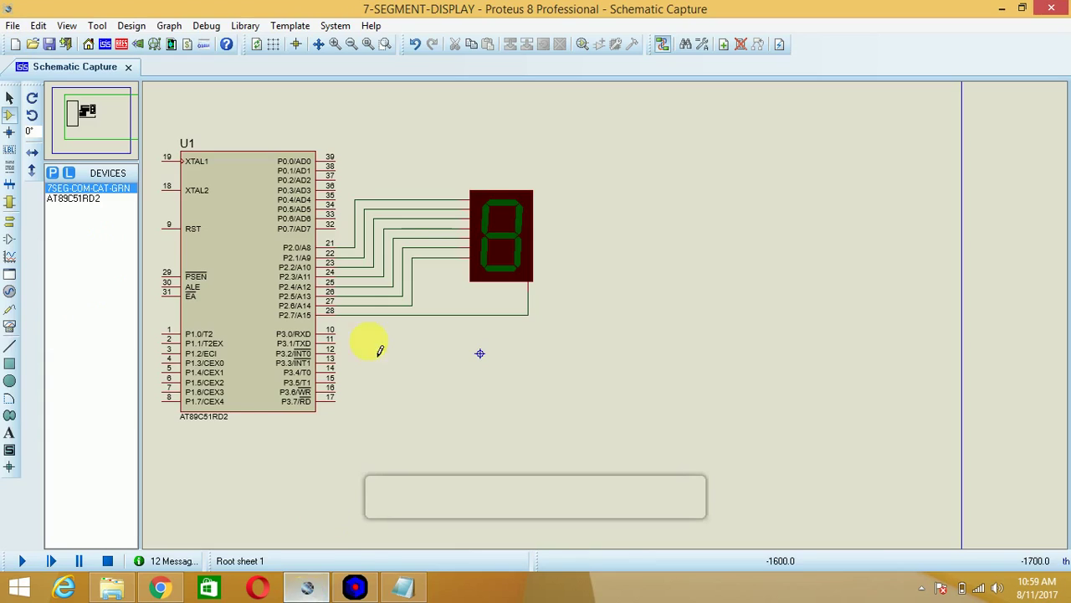
double_click(247, 265)
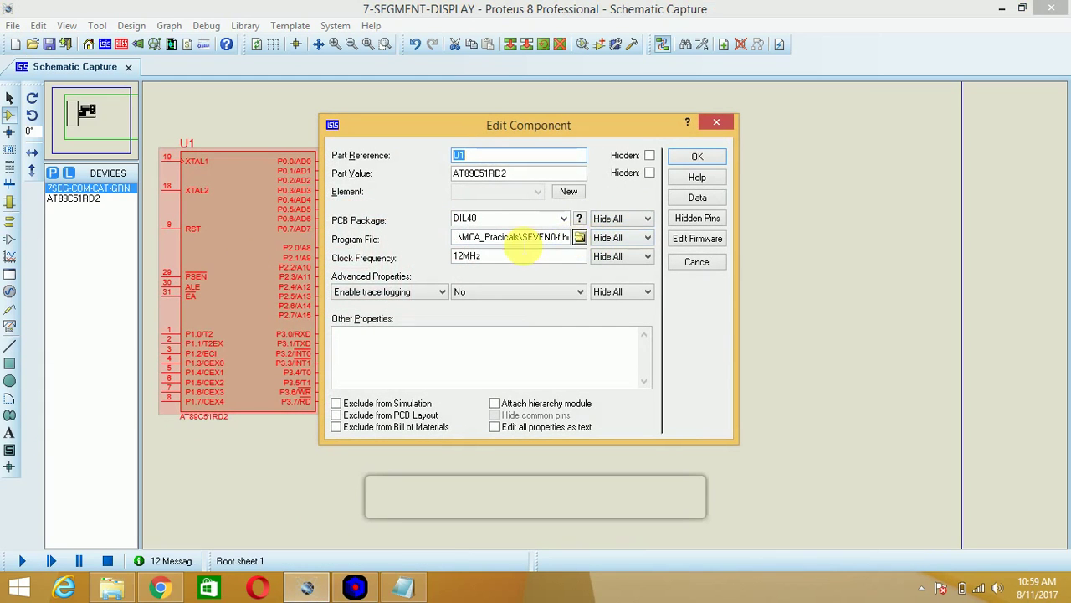
click(580, 239)
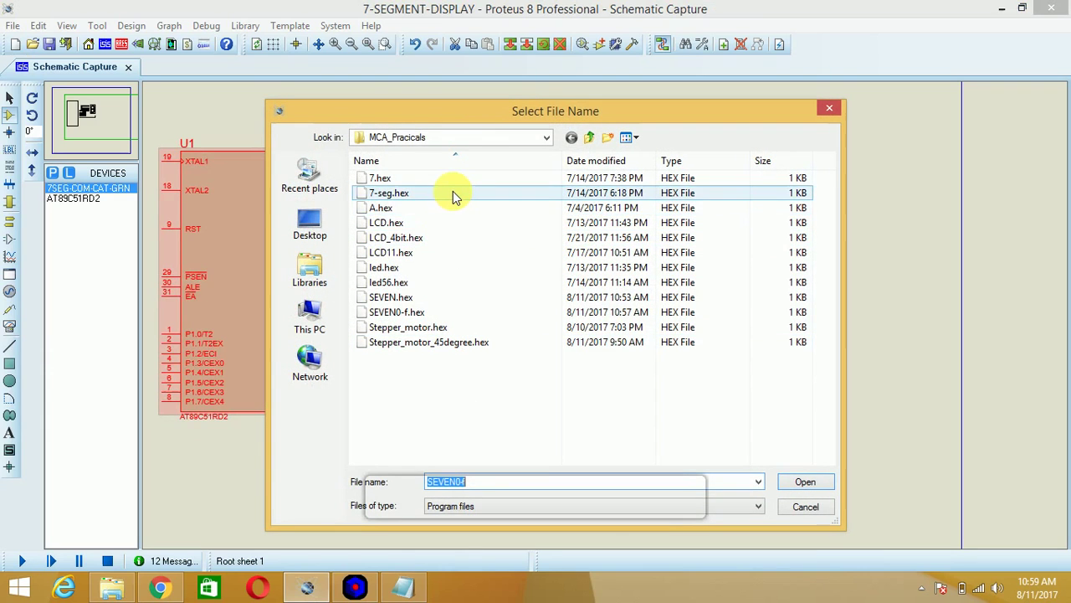
click(455, 311)
click(799, 482)
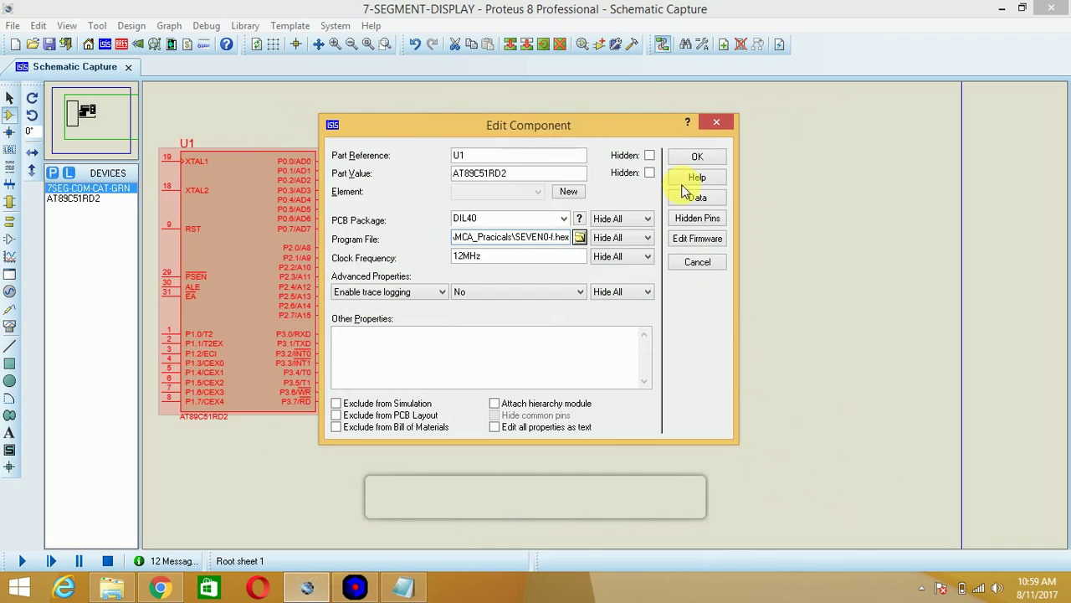
click(688, 156)
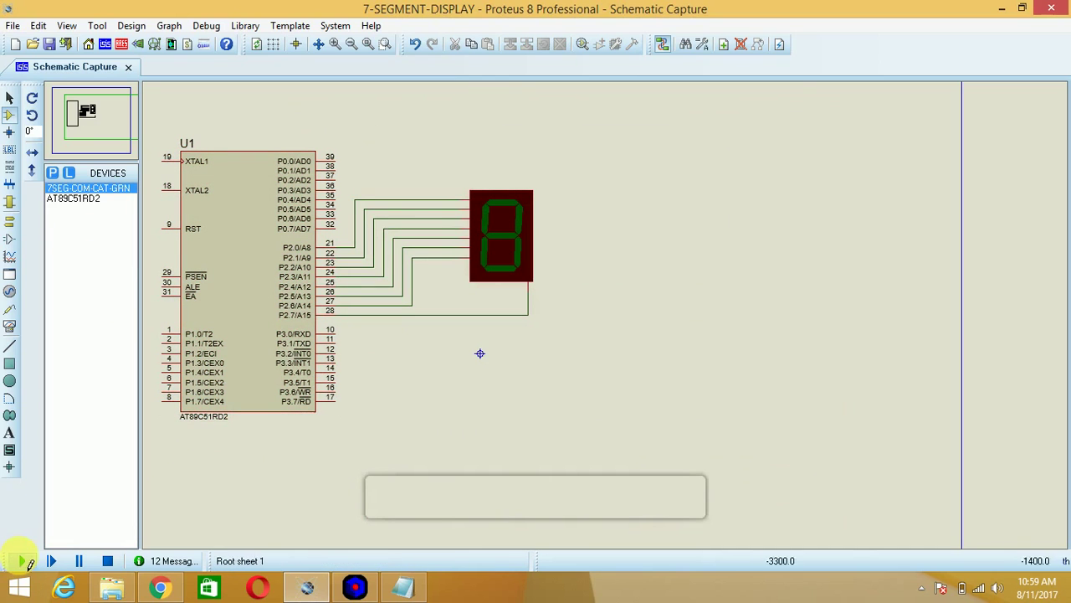
Run the simulation to watch the 0-to-F sequence on the 7-segment display, then stop it
click(20, 559)
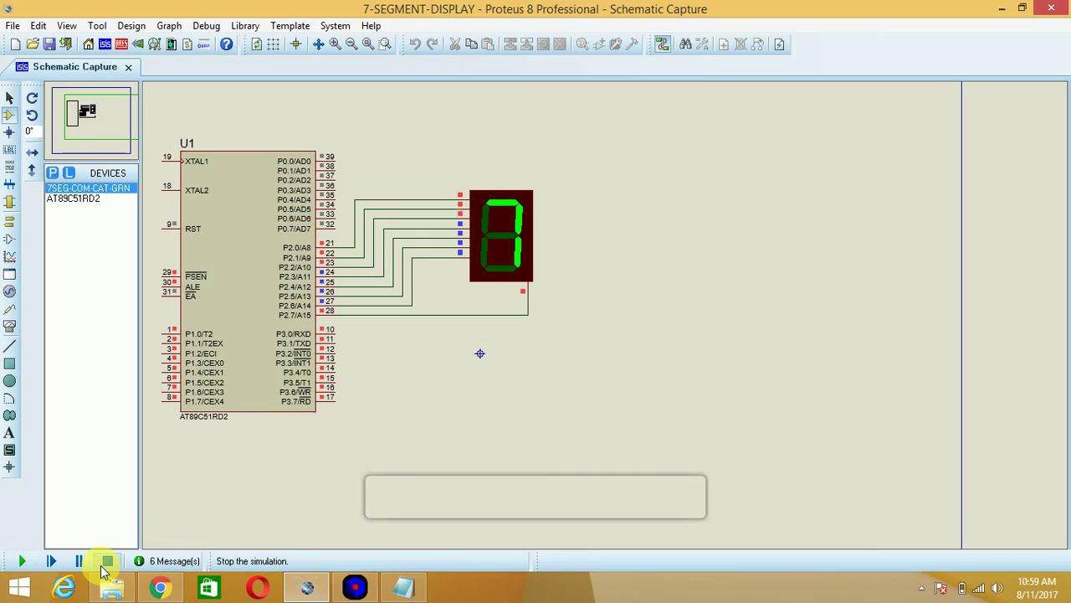
click(106, 561)
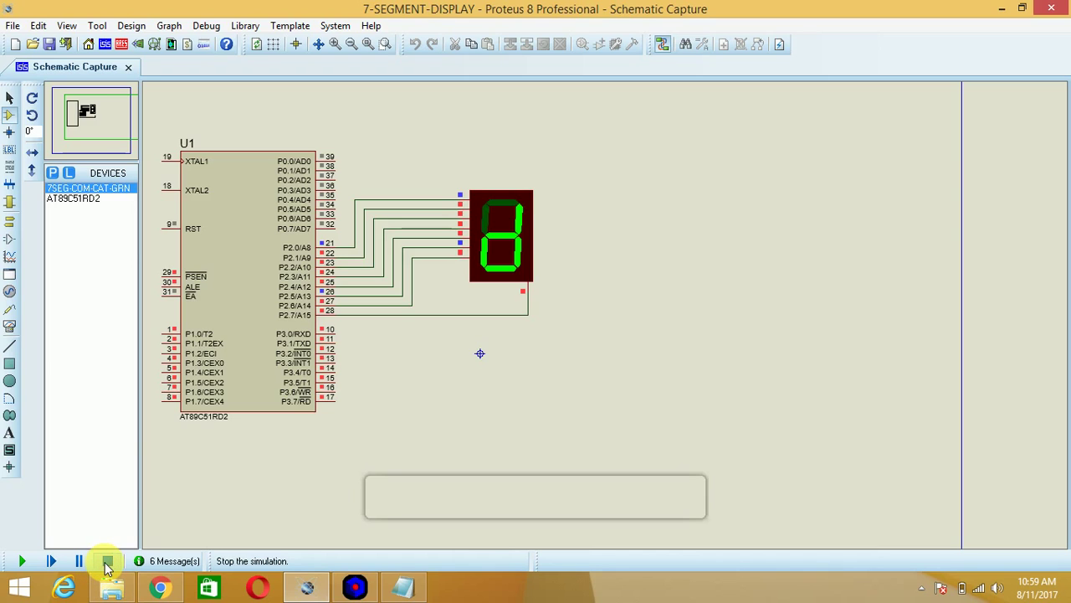
click(108, 560)
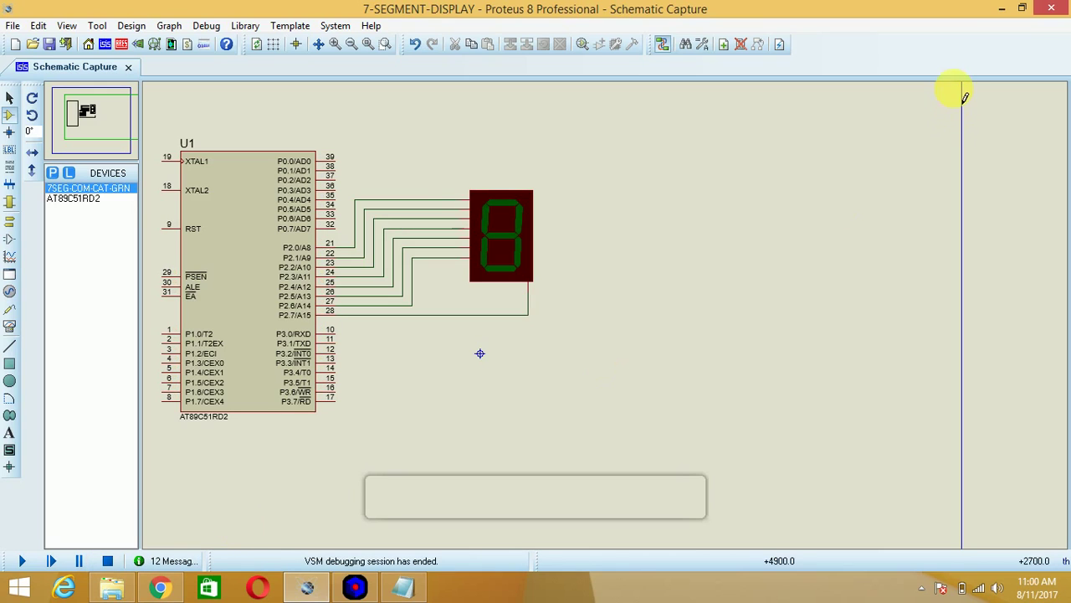